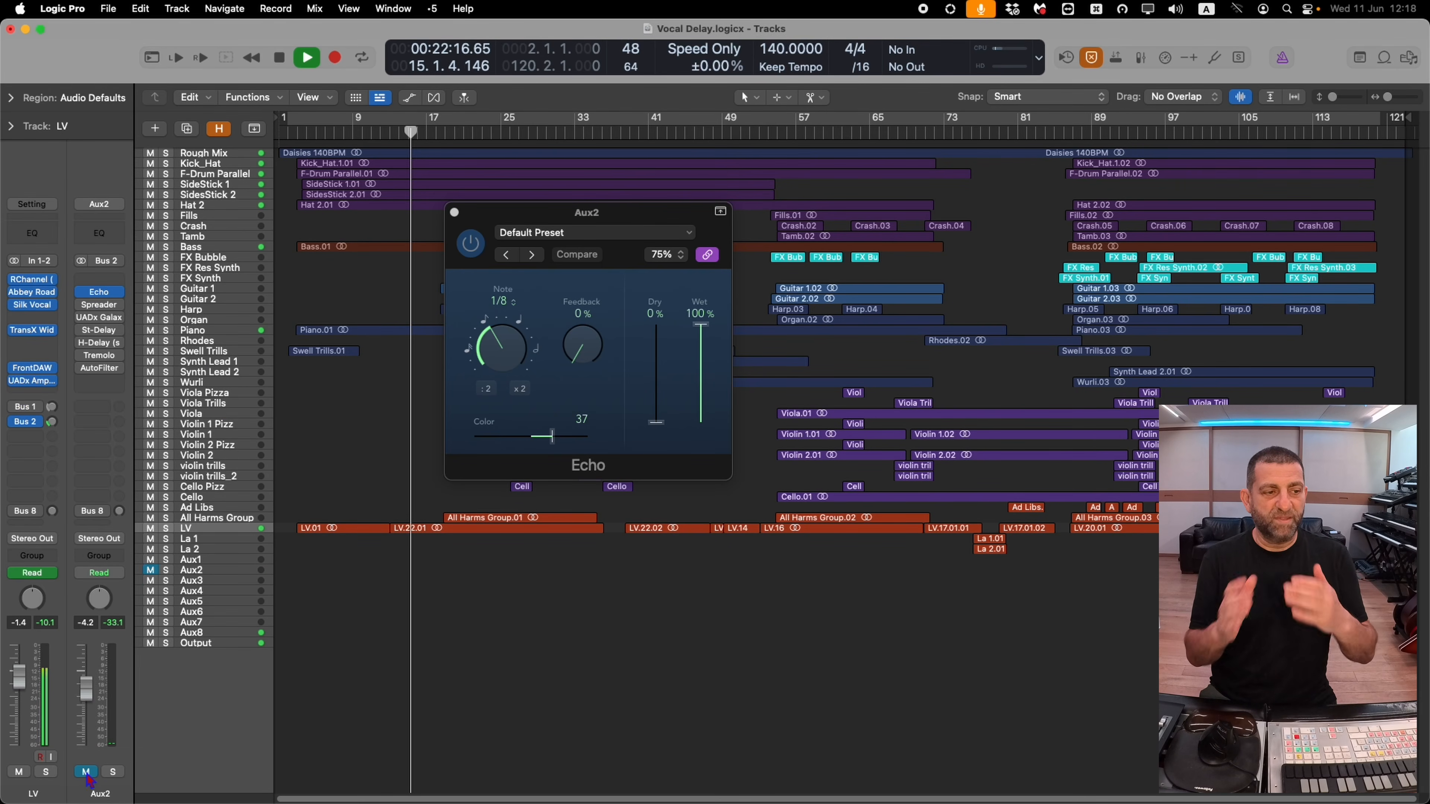
- Unmute the Aux2 channel and audition the widened vocal delay from bar 3
click(86, 773)
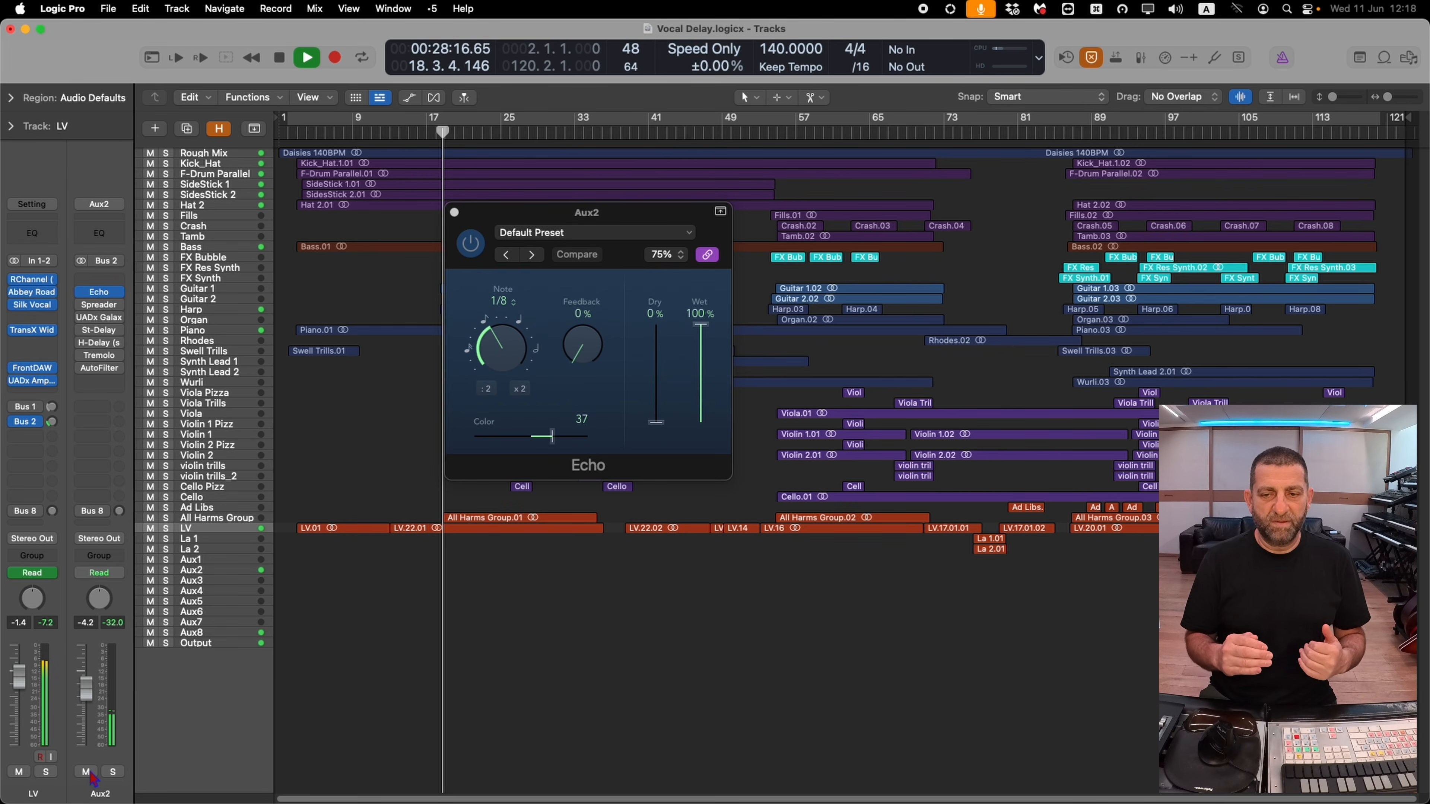
key(space)
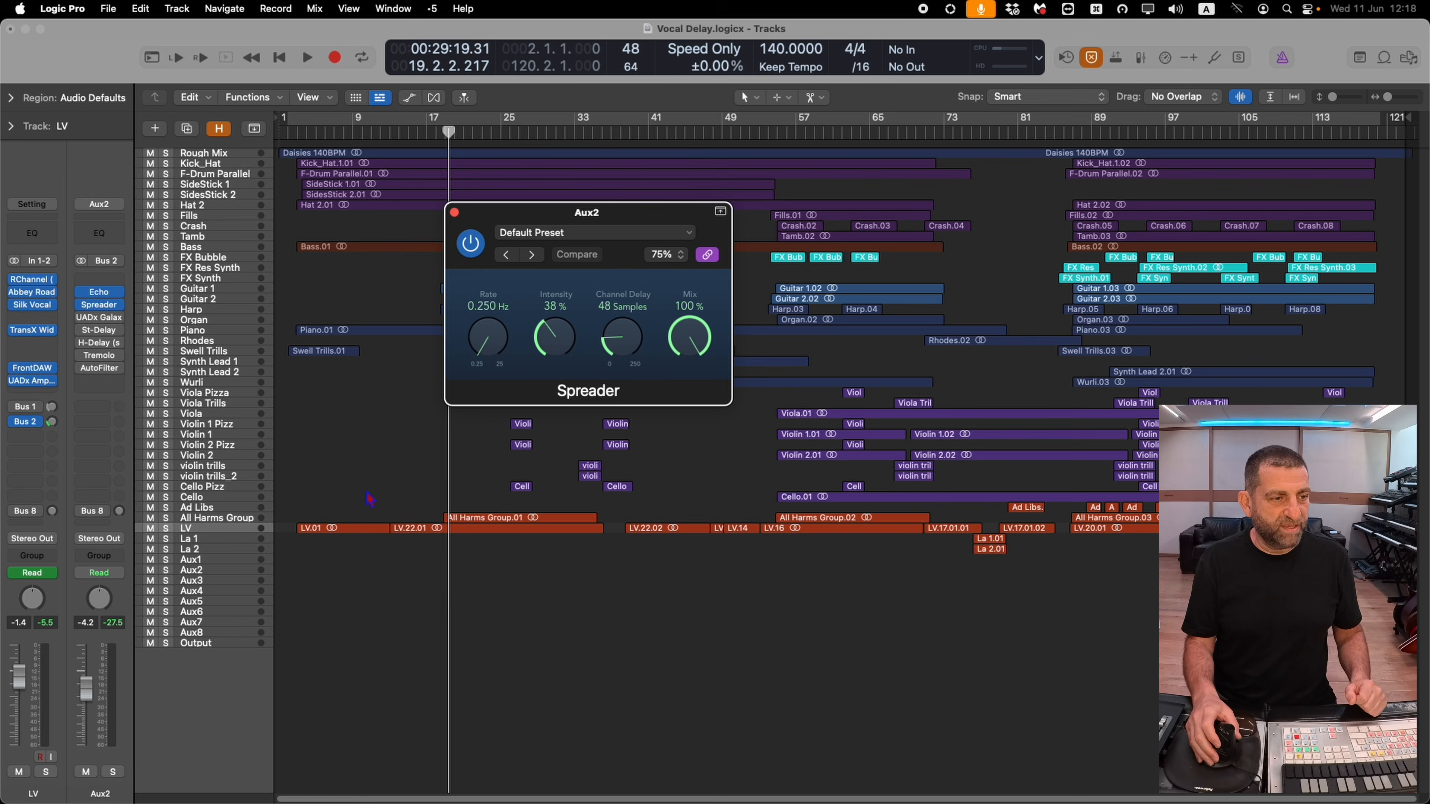
click(298, 160)
key(space)
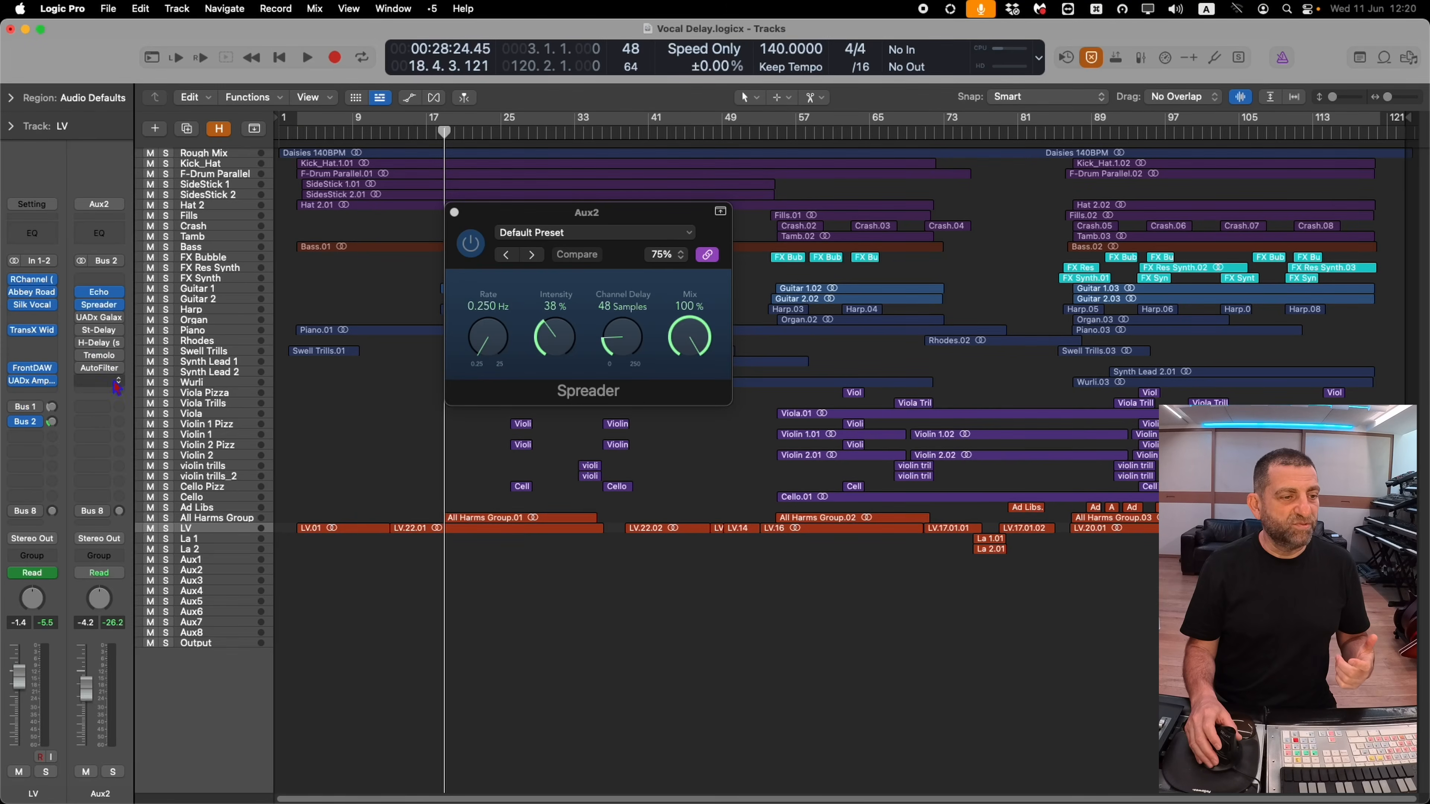
- Insert the S1 Imager (s) in the first free effect slot on Aux2 and set its width to 0.00
click(117, 387)
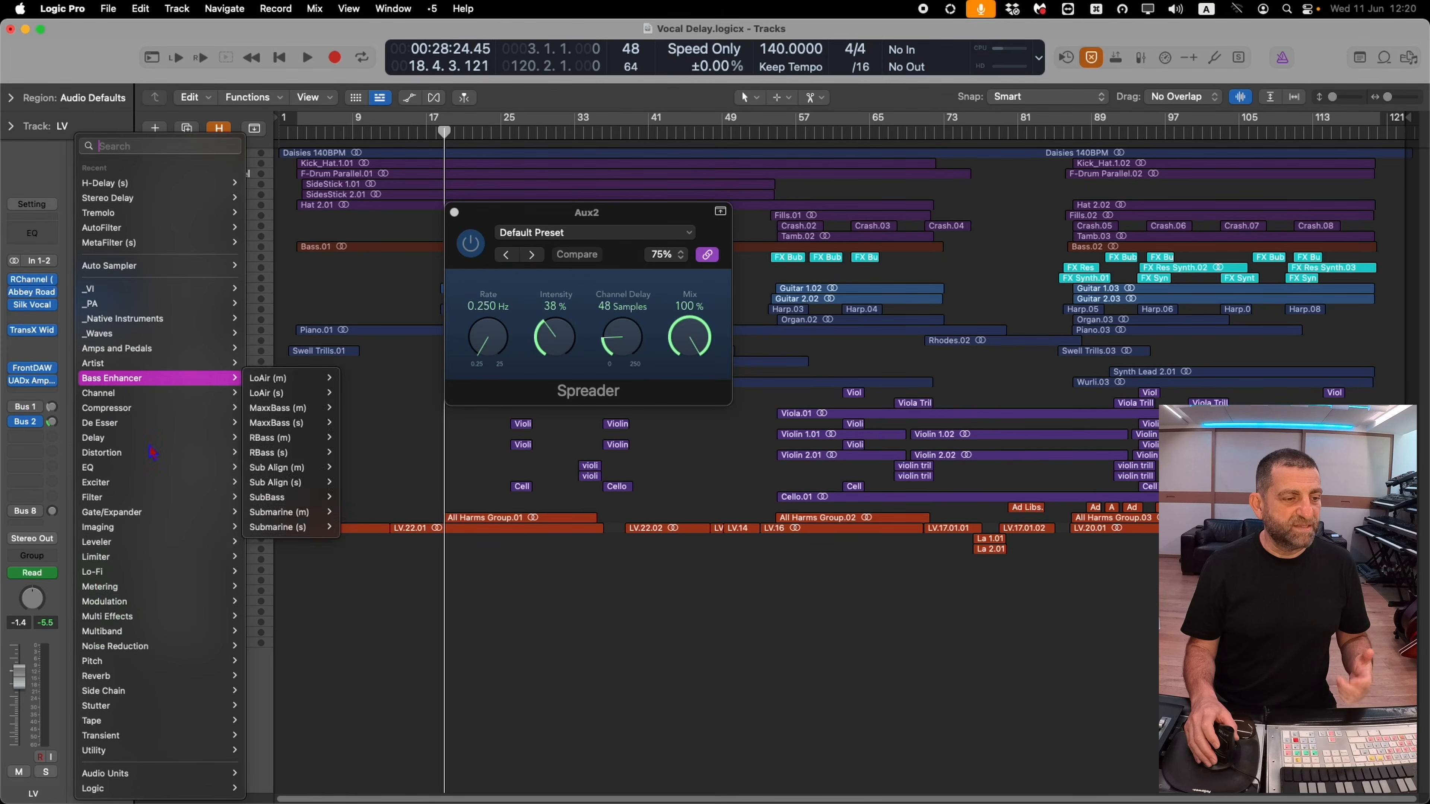
mouse_move(169, 528)
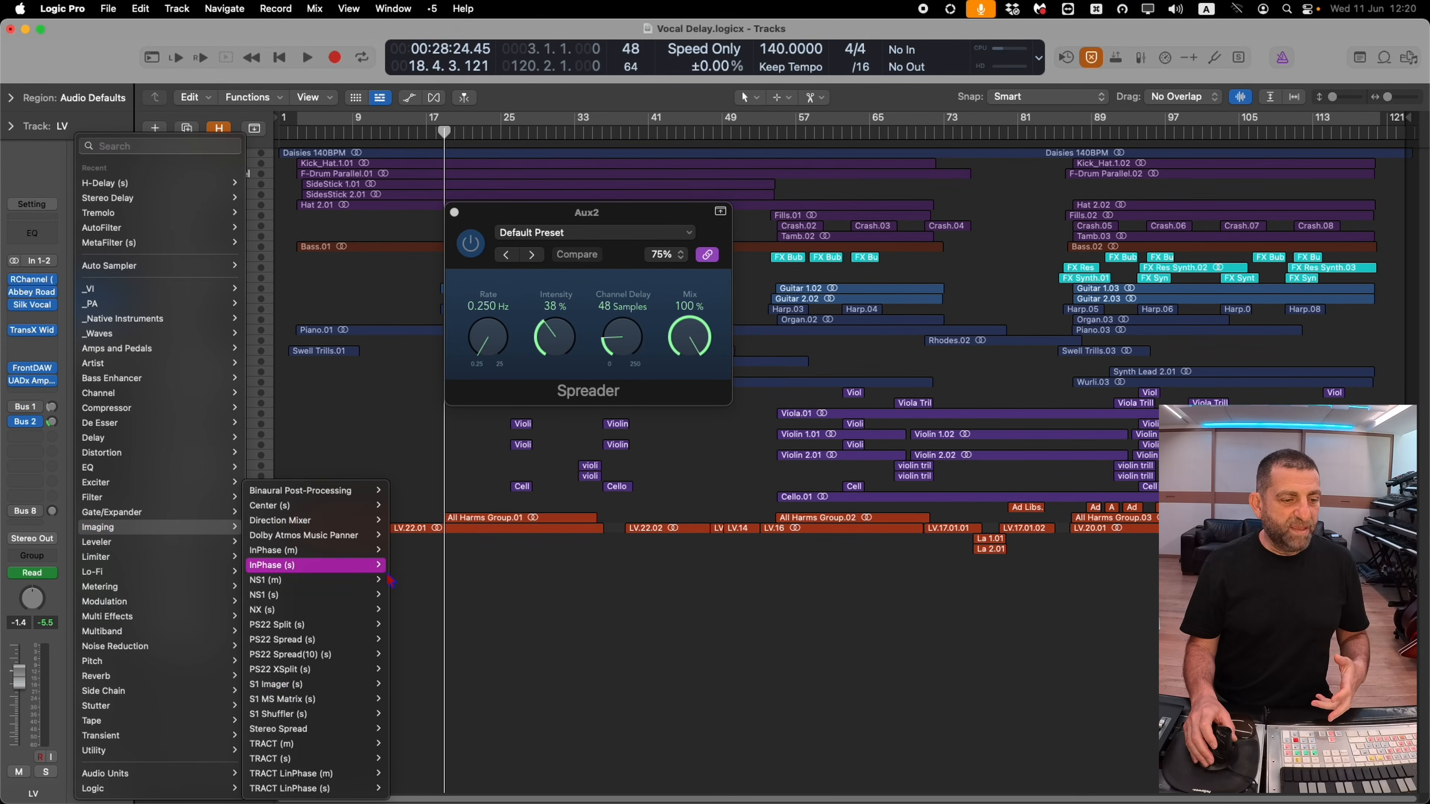
click(352, 689)
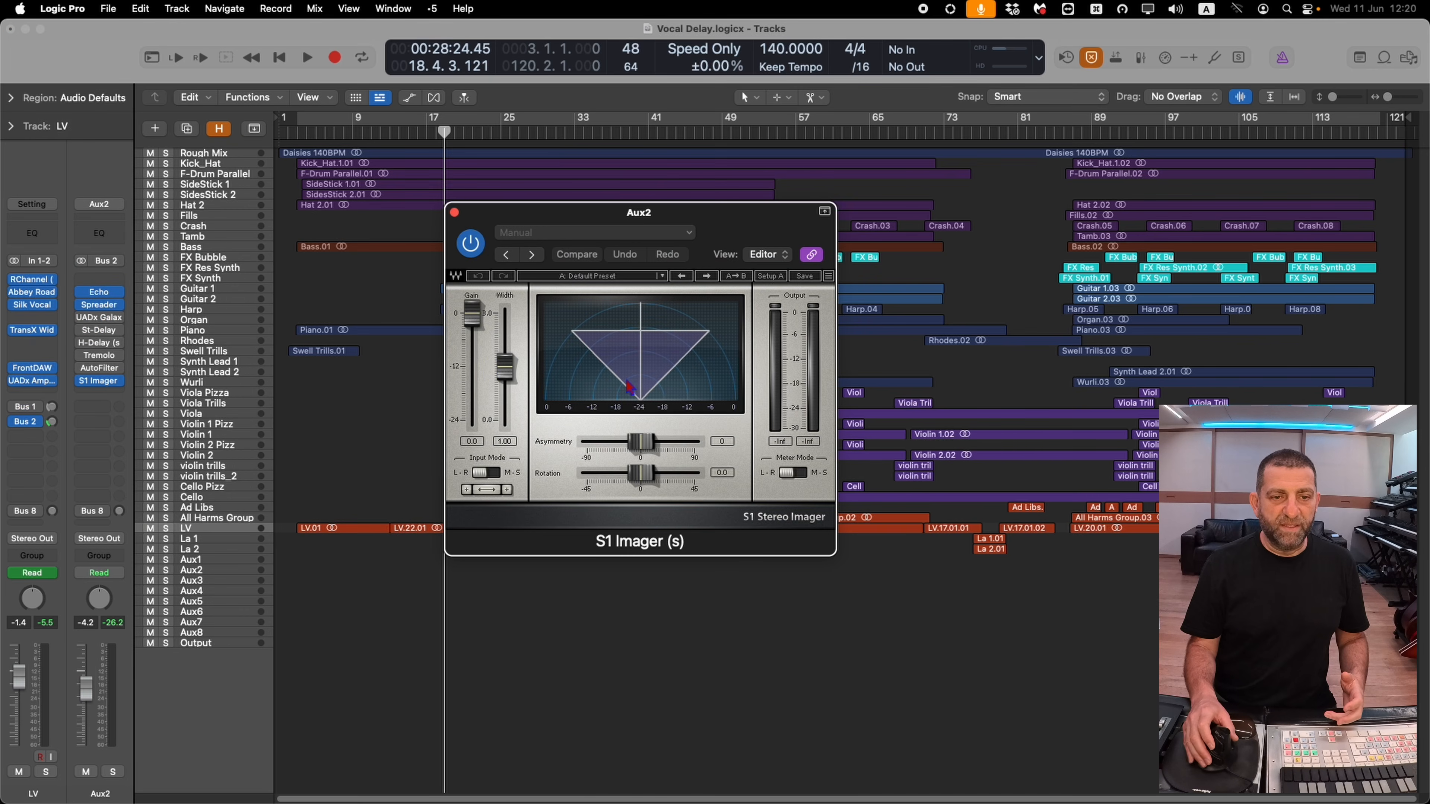
drag(508, 374, 228, 448)
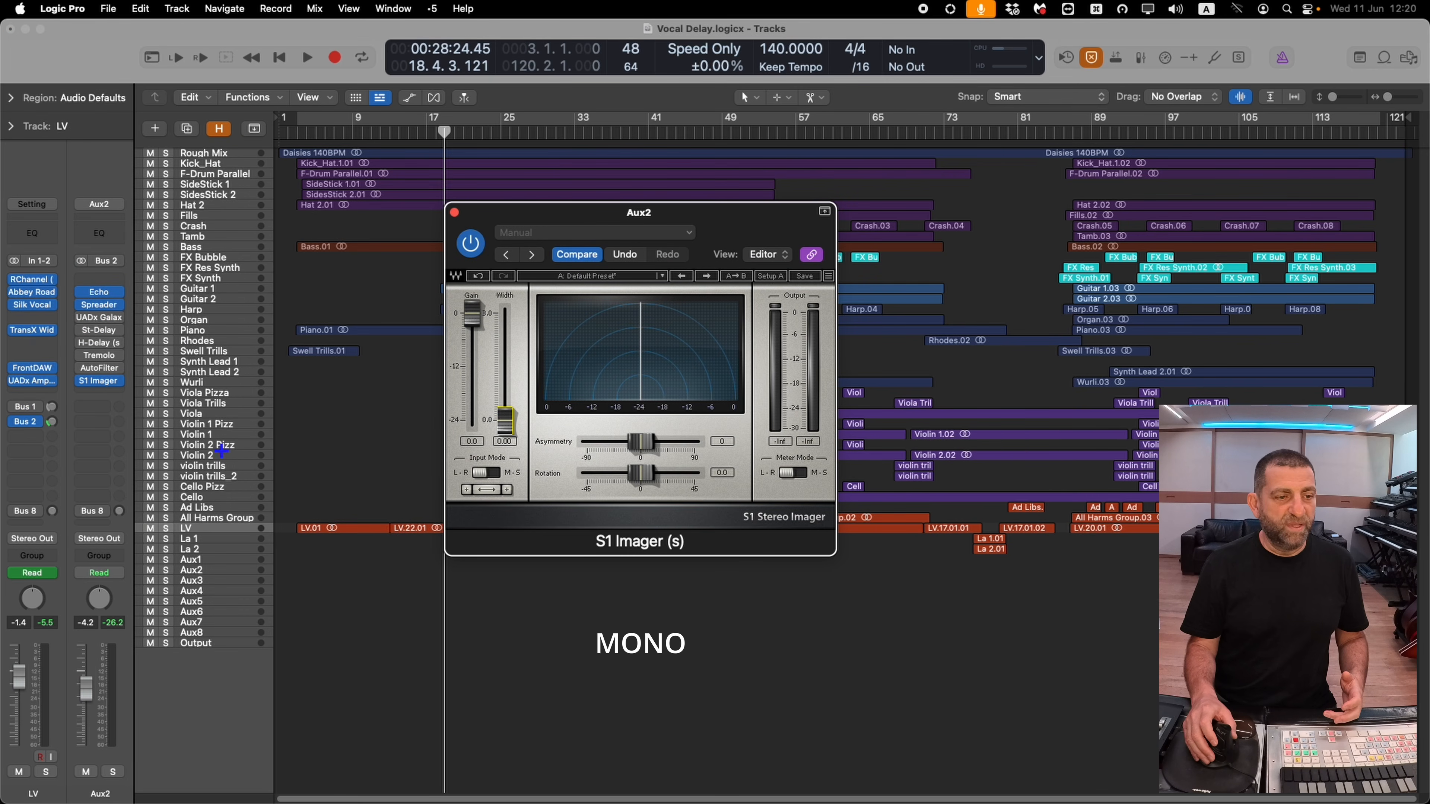
- Compare the soloed Aux2 delay in mono and stereo from bar 3 by bypassing and re-enabling the S1 Imager, and clear the solo
click(113, 772)
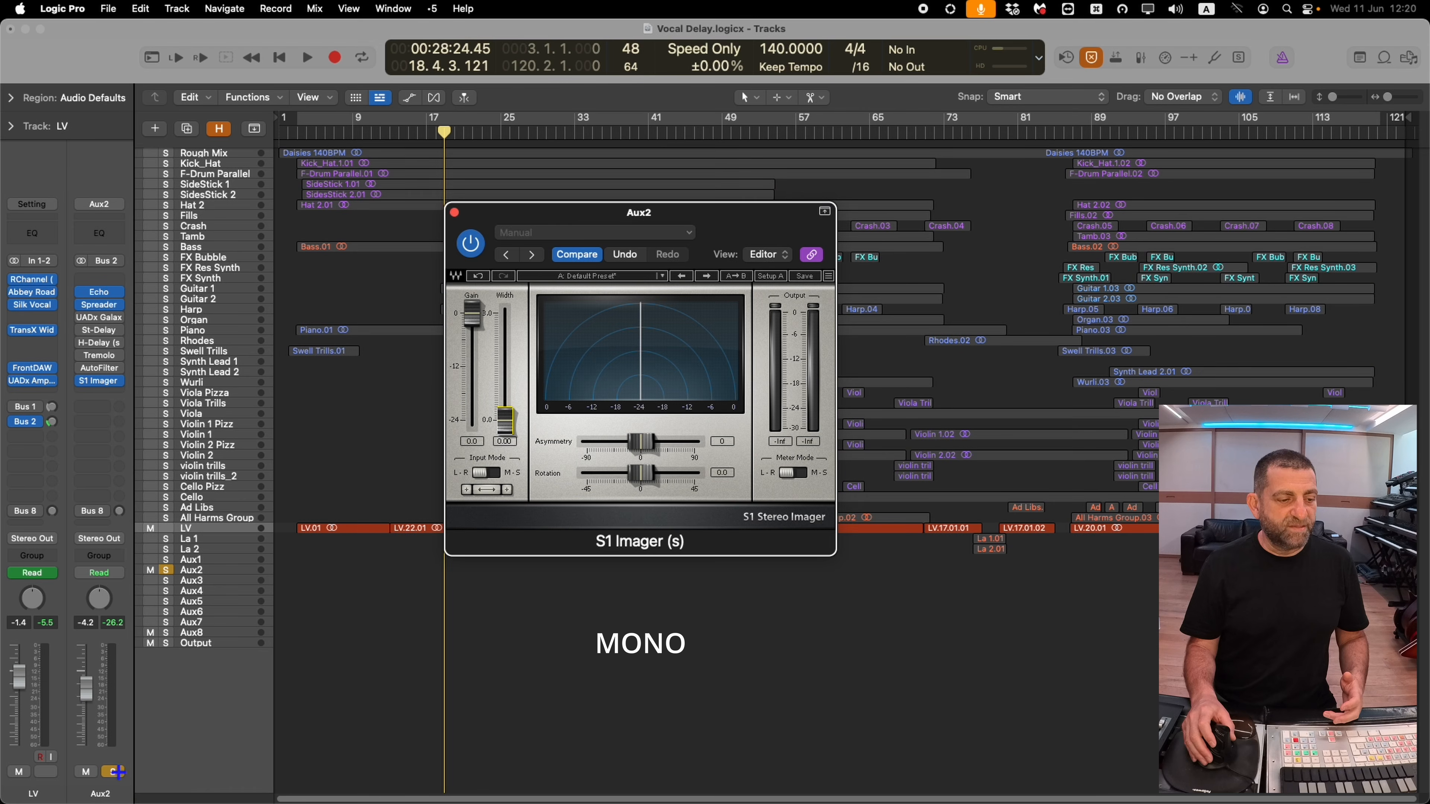
key(Return)
key(space)
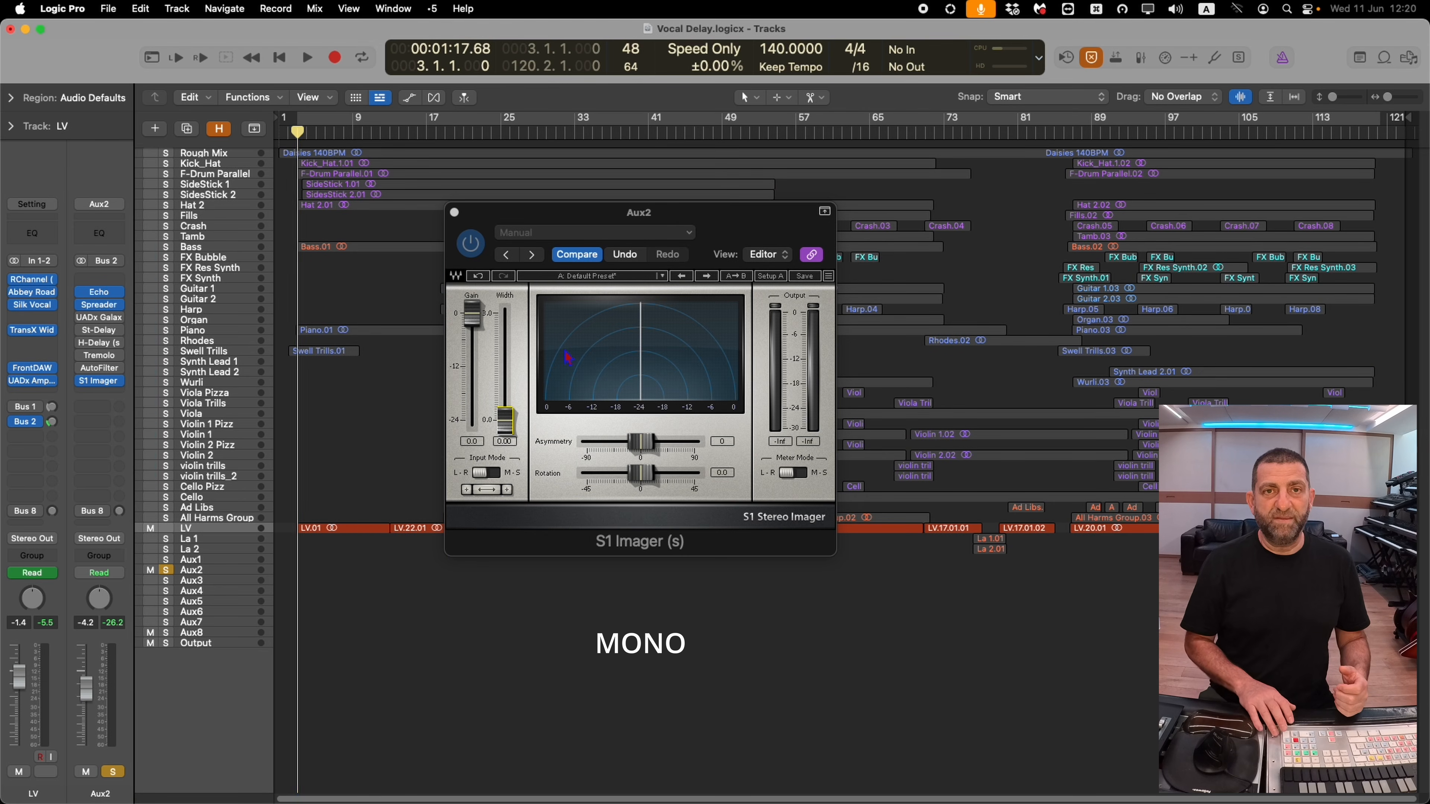
key(s)
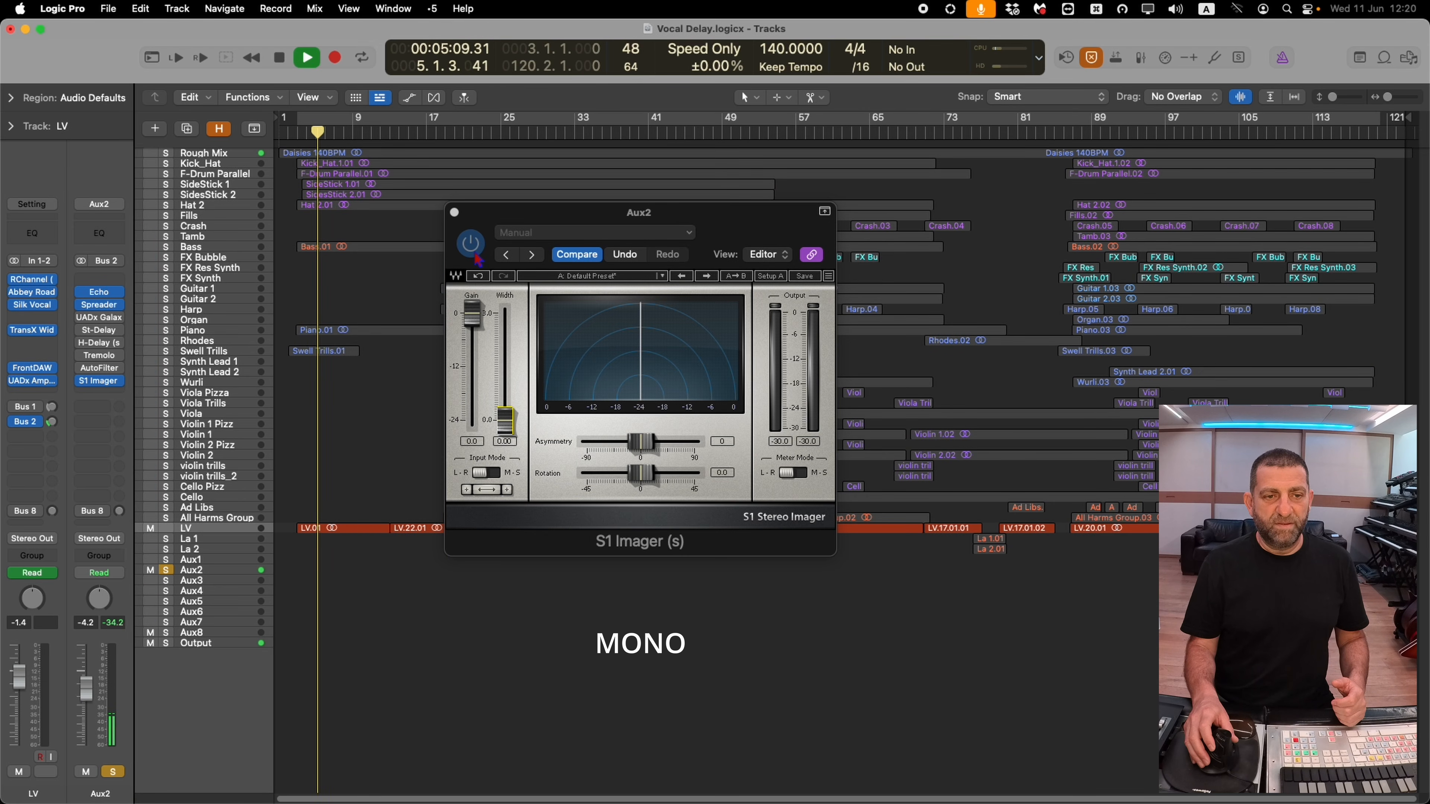
click(475, 255)
key(s)
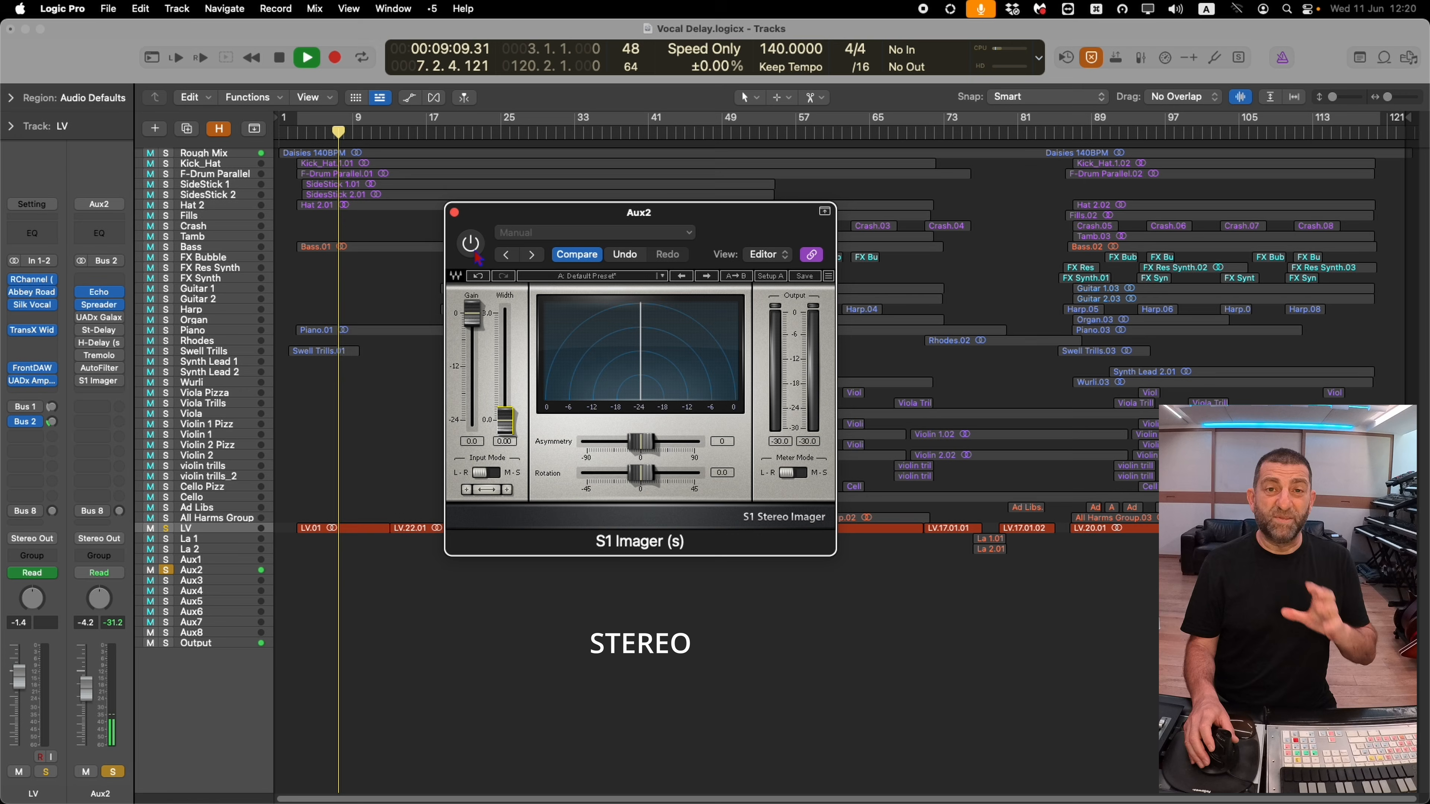
key(s)
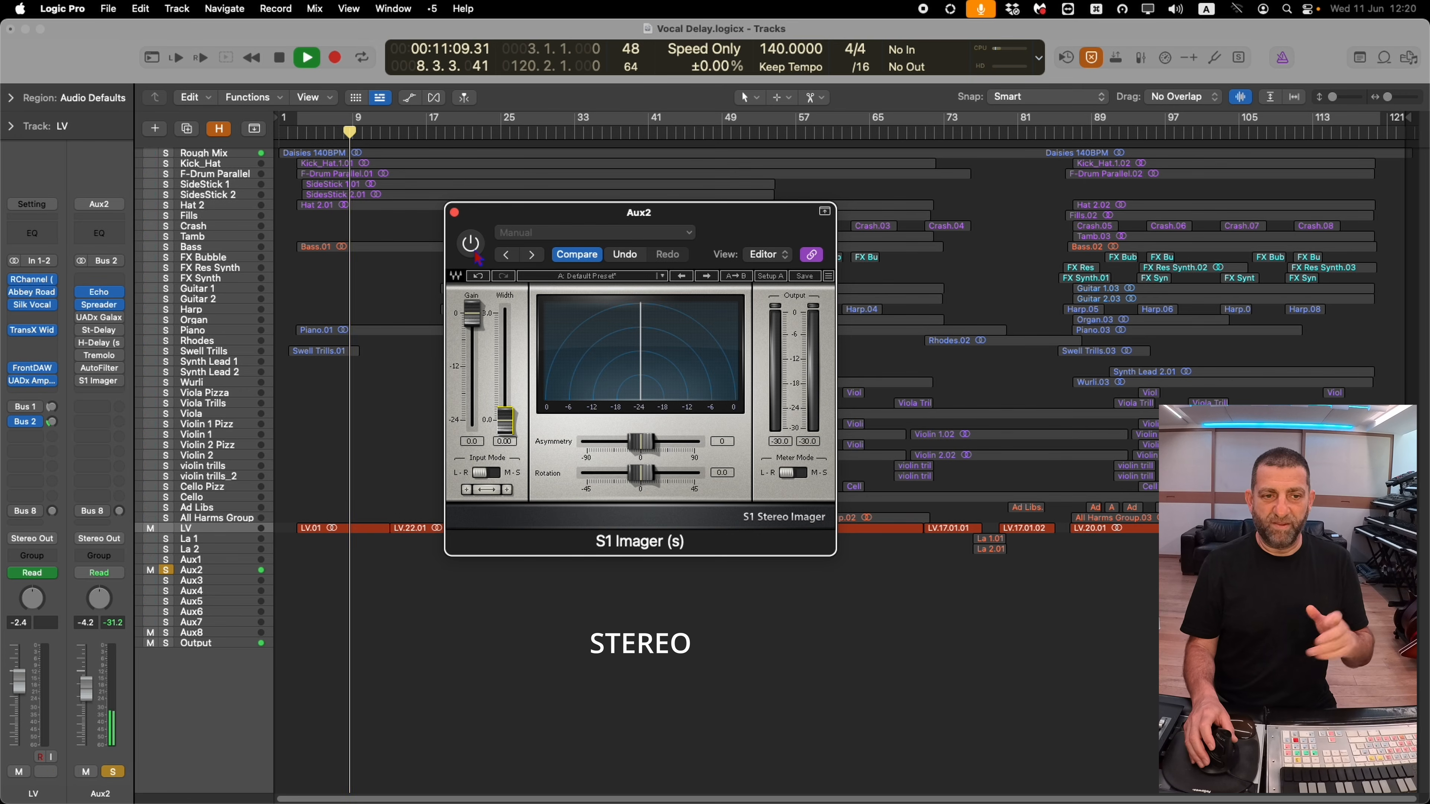
click(471, 243)
key(s)
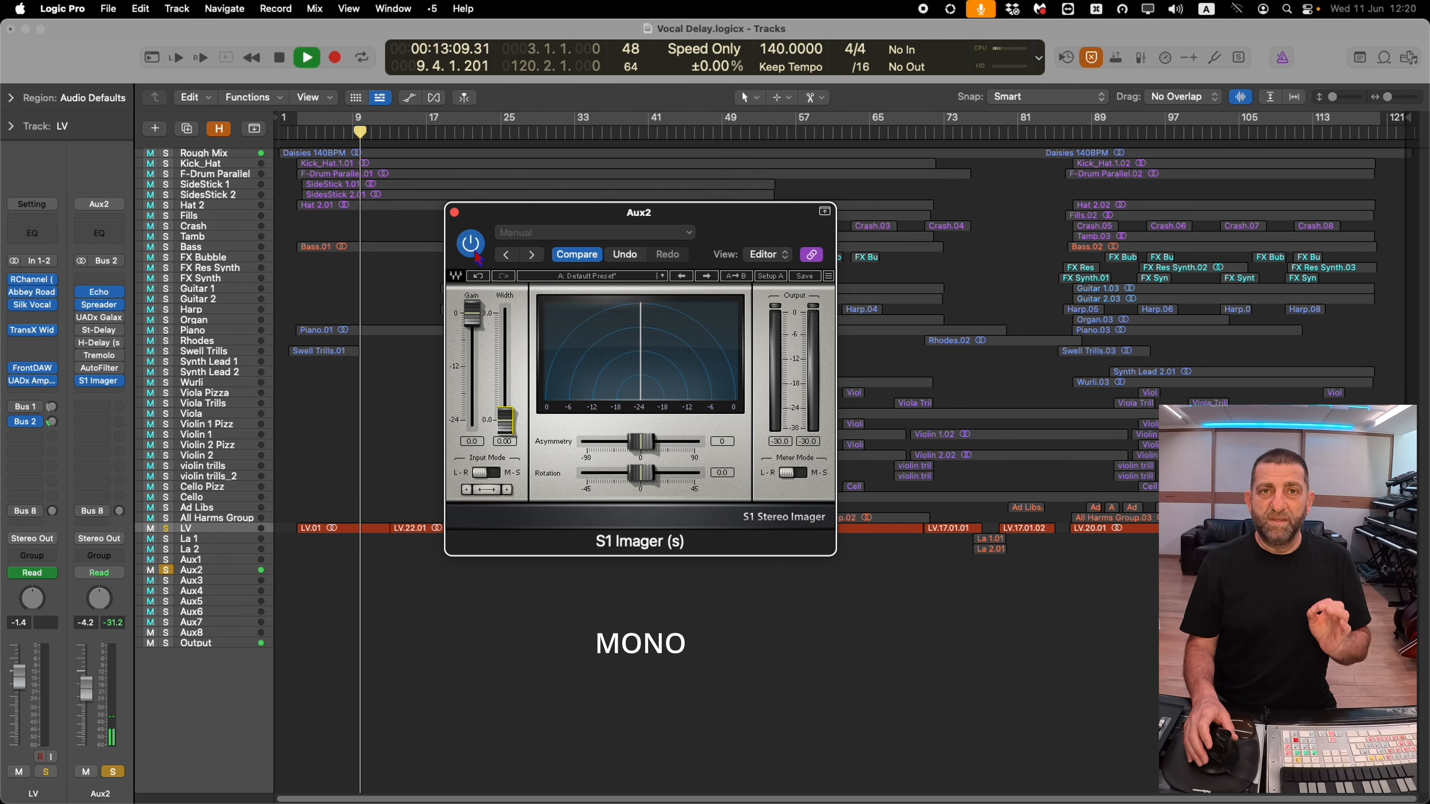
key(s)
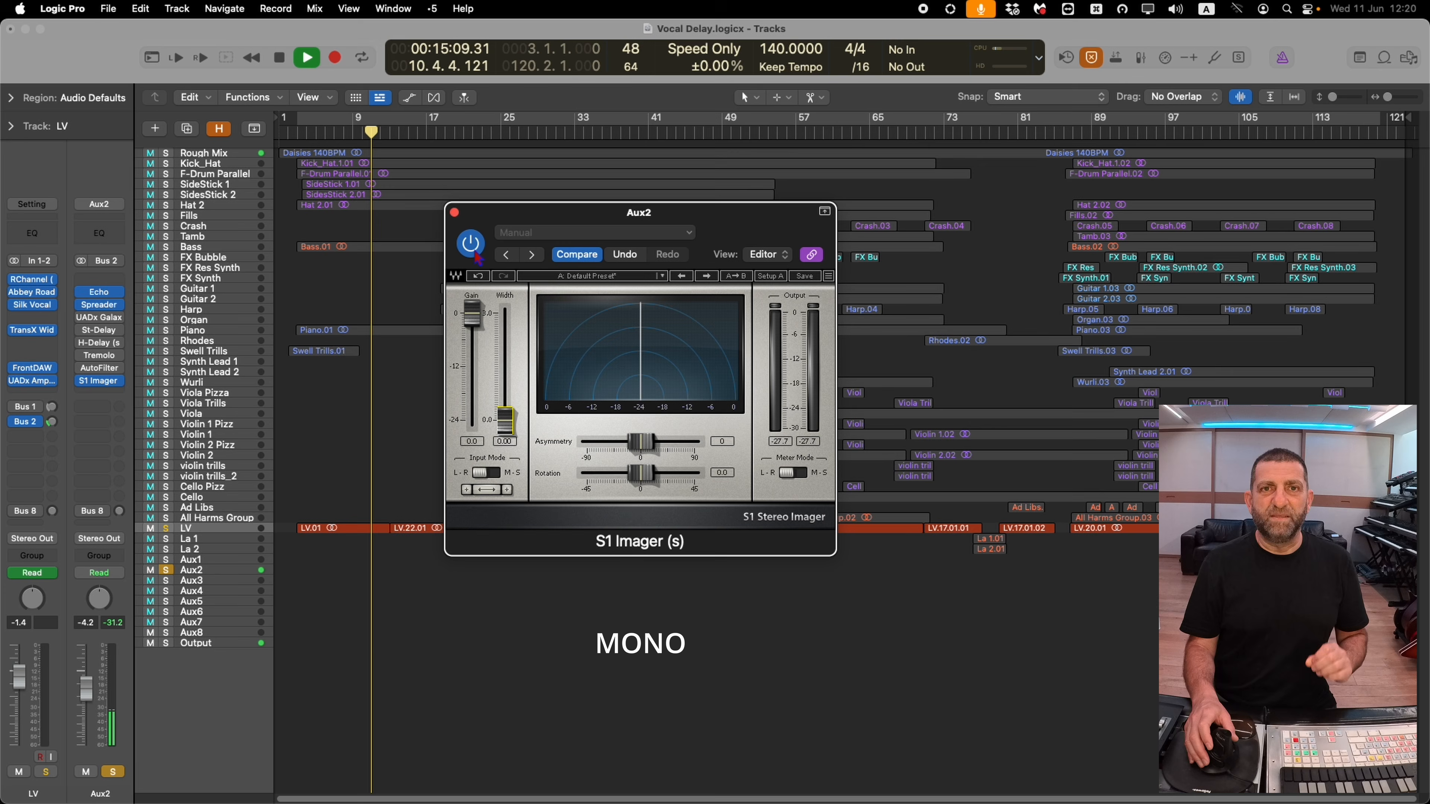
key(s)
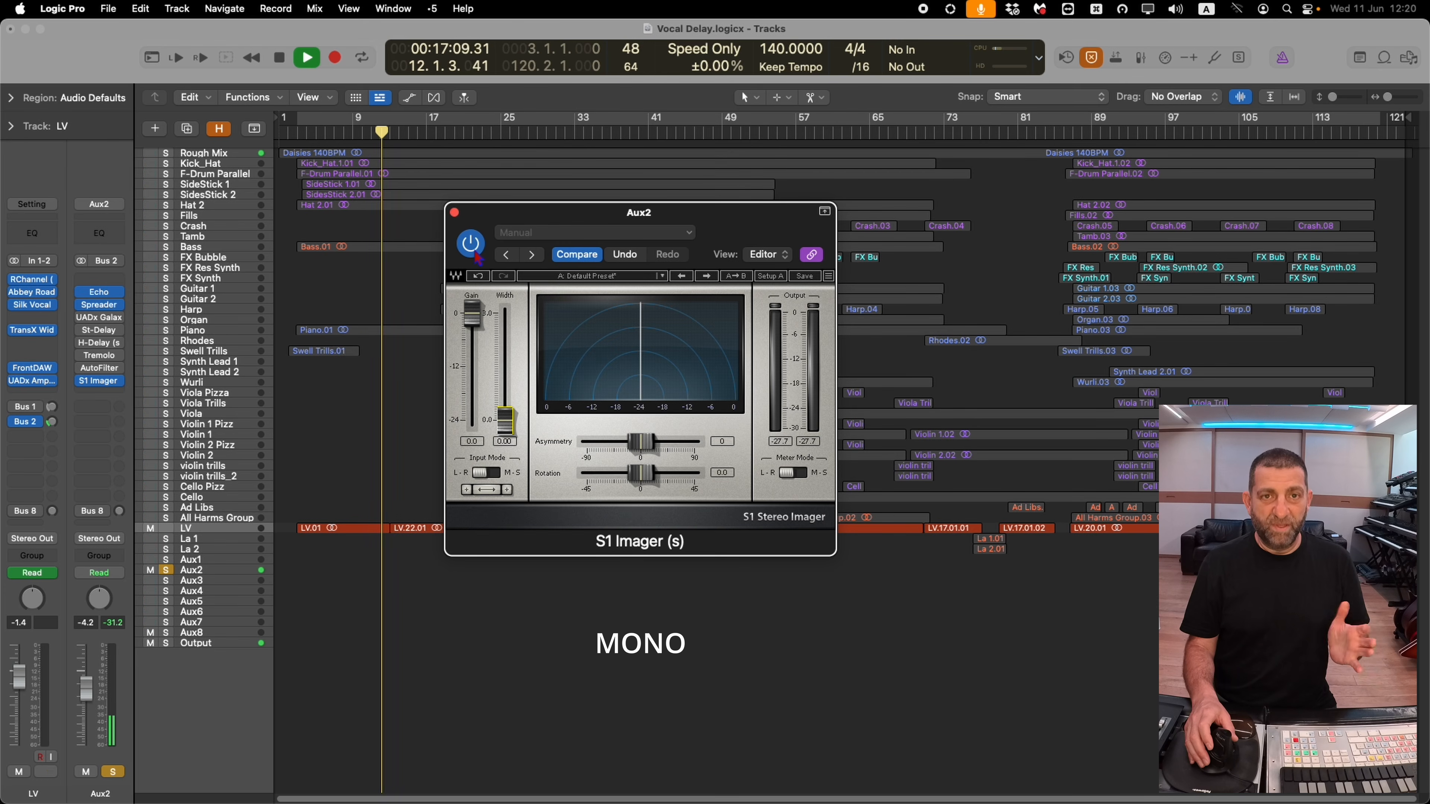
key(space)
click(114, 772)
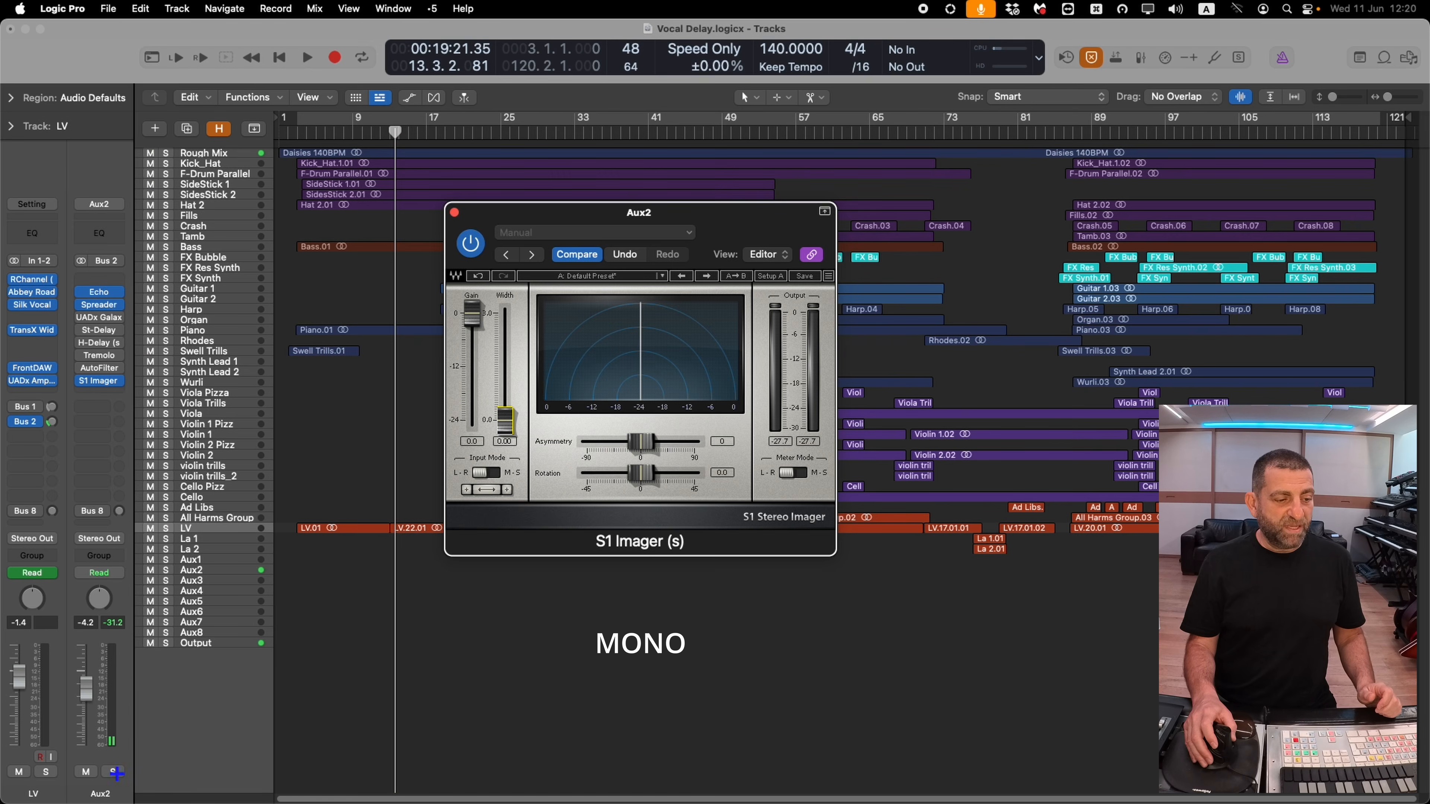
- Solo the LV track and compare the vocal from bar 3 with the S1 Imager on Aux2 off and on
click(46, 771)
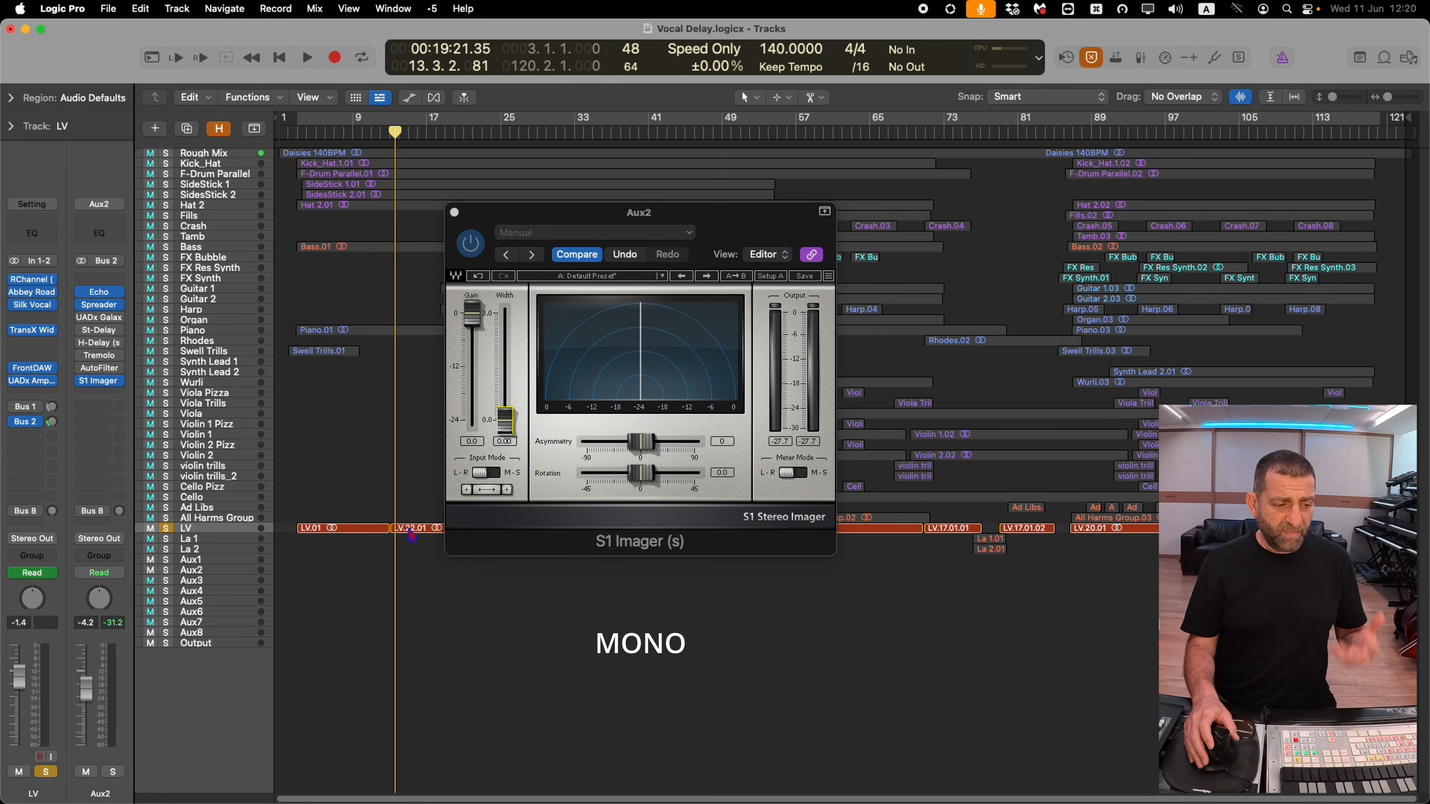
key(Return)
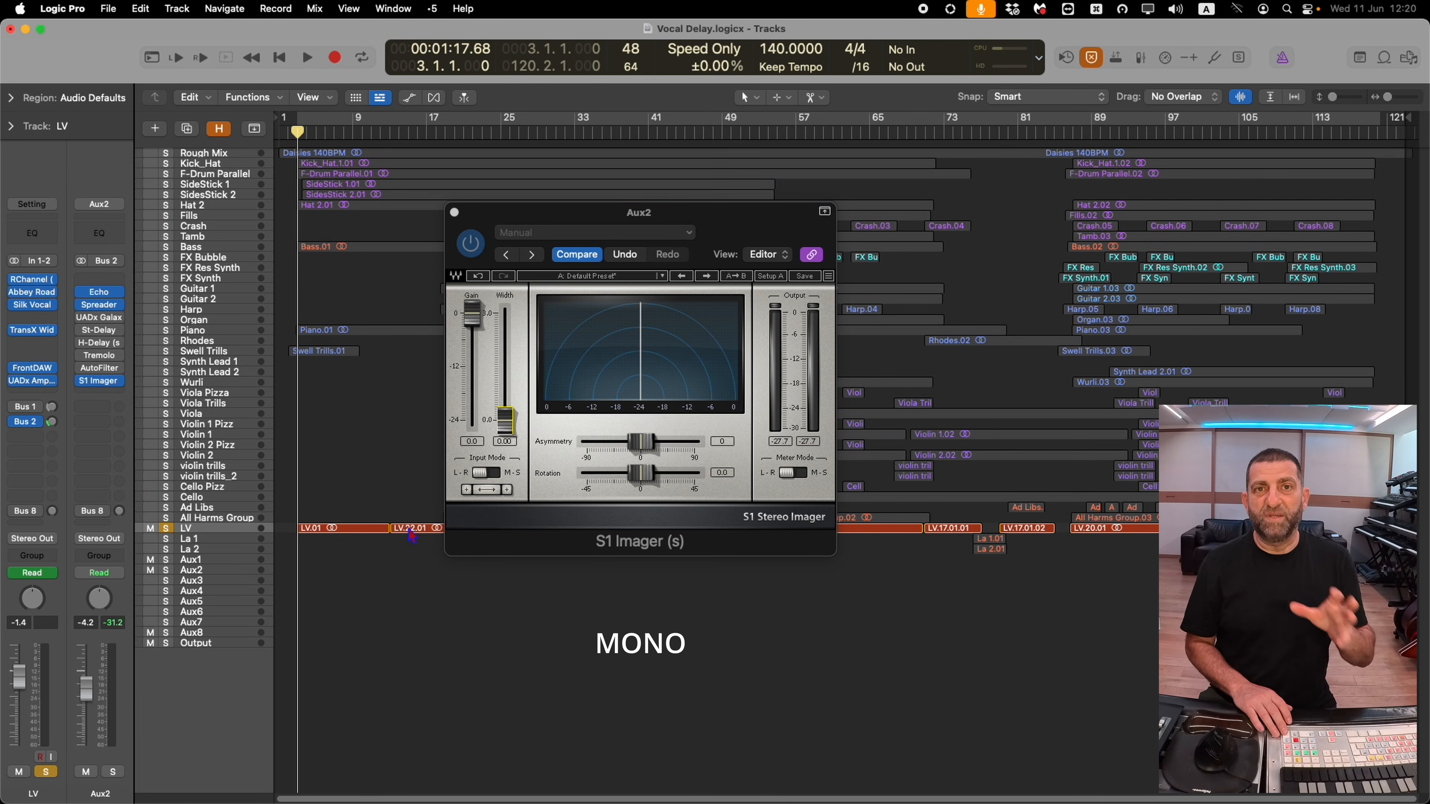
key(space)
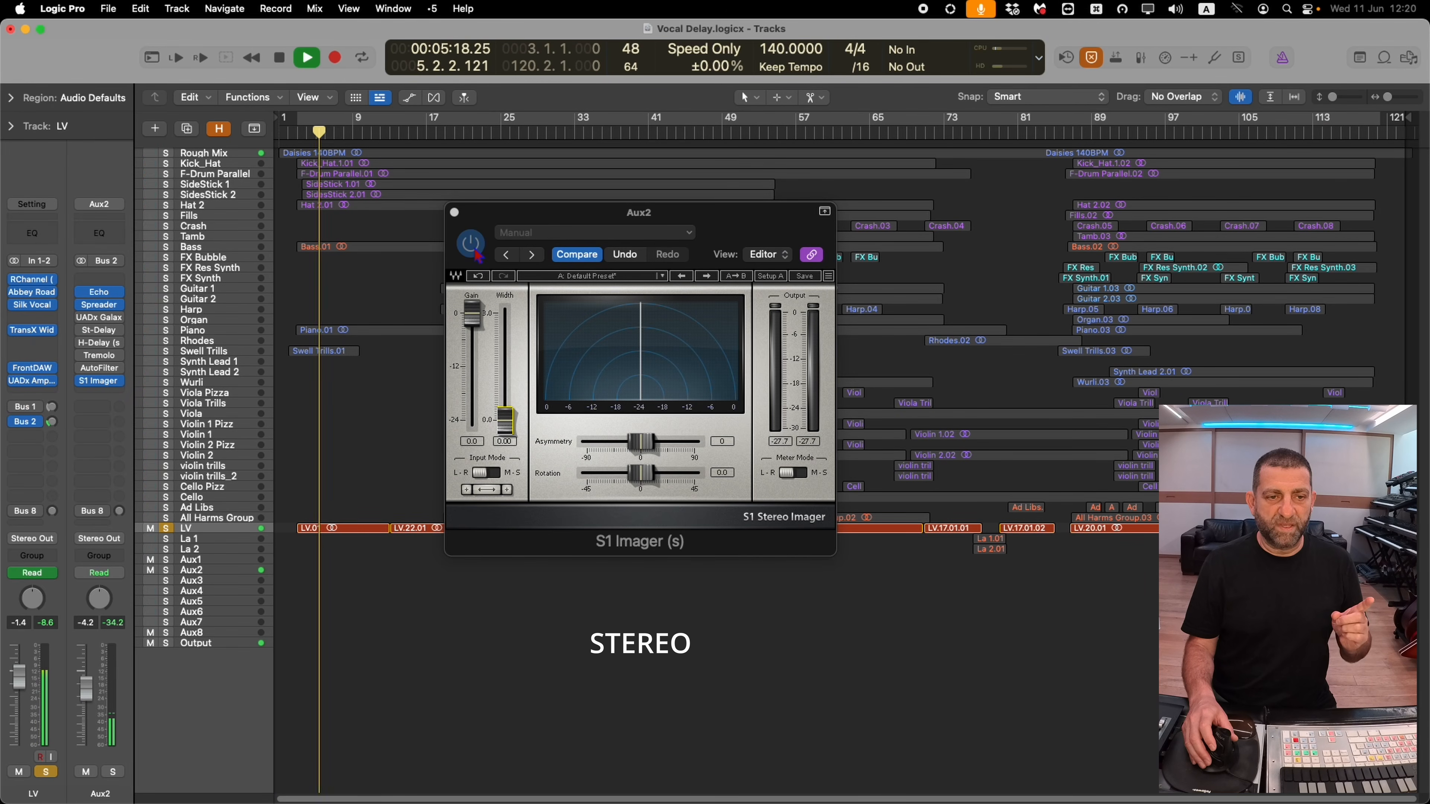
click(477, 255)
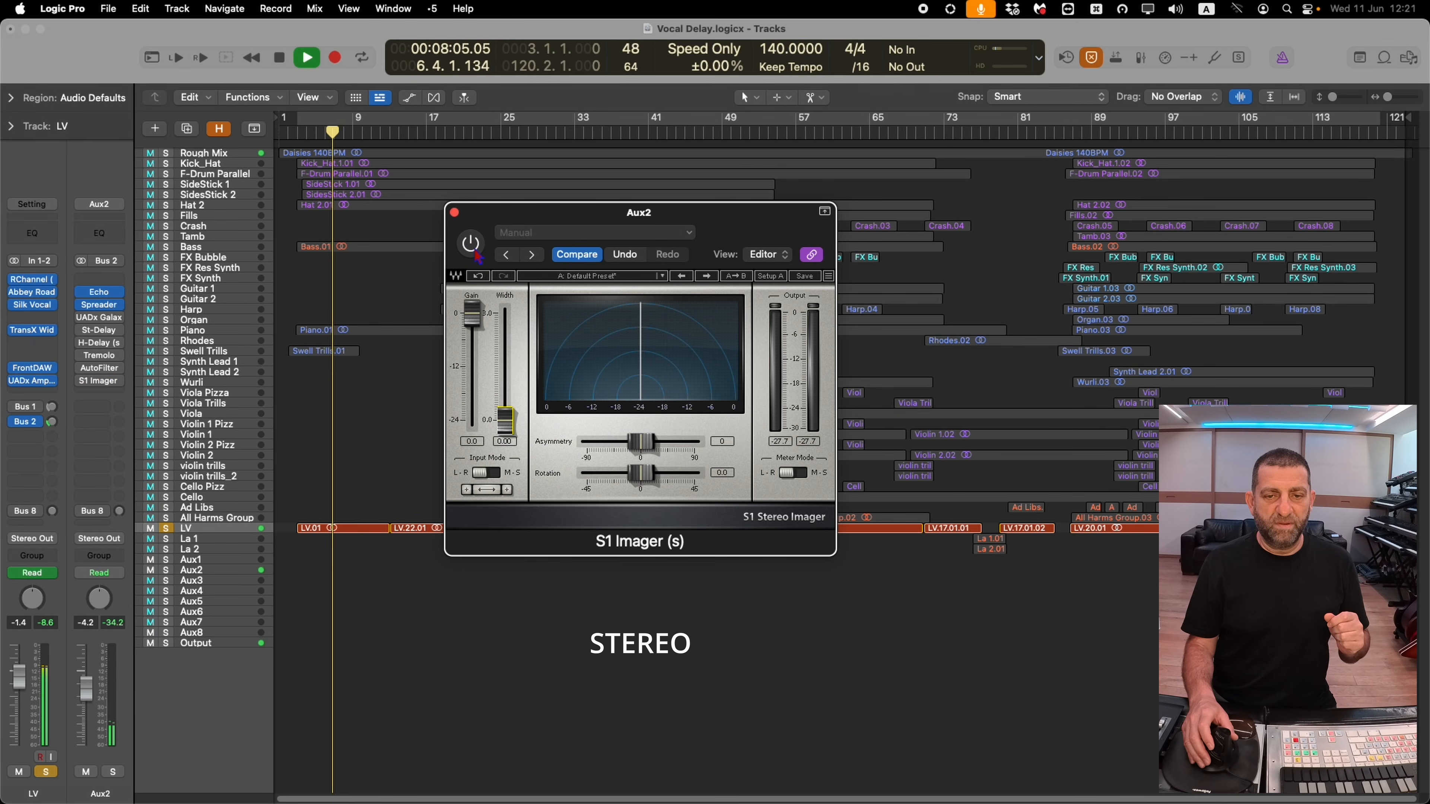
click(474, 254)
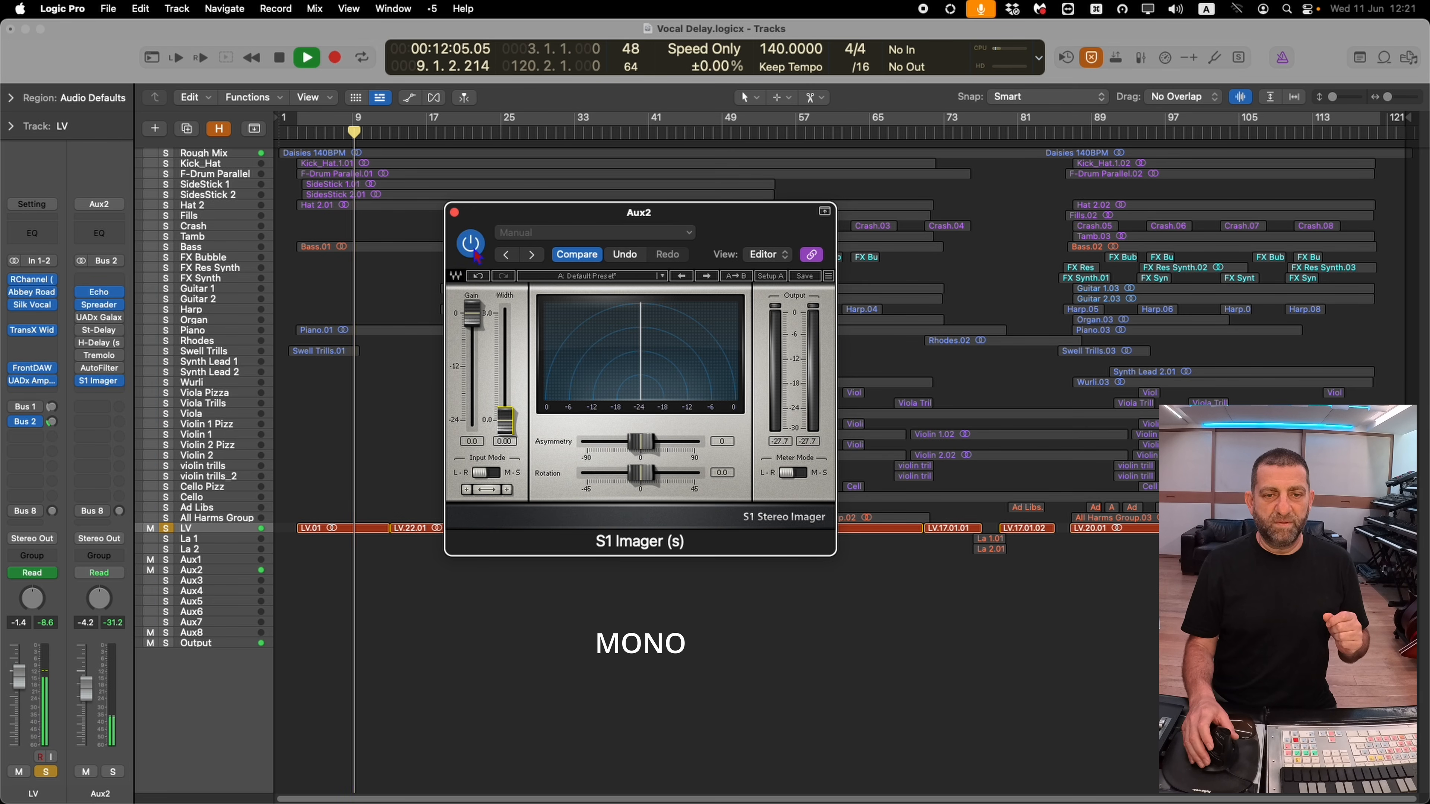
key(space)
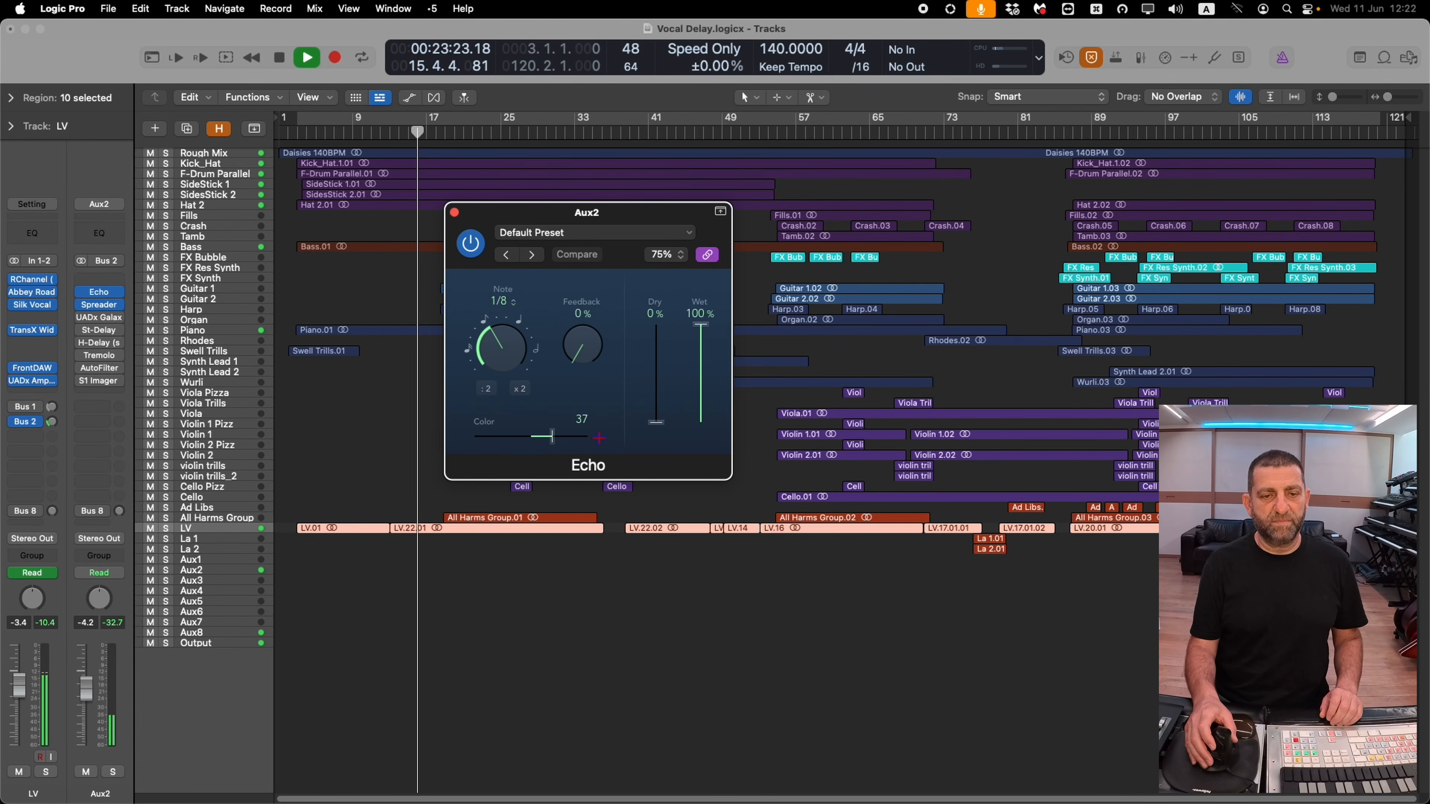
- Set the Echo on Aux2 to a 1/4 note, 67% feedback and color 54, and play the result from the start
key(space)
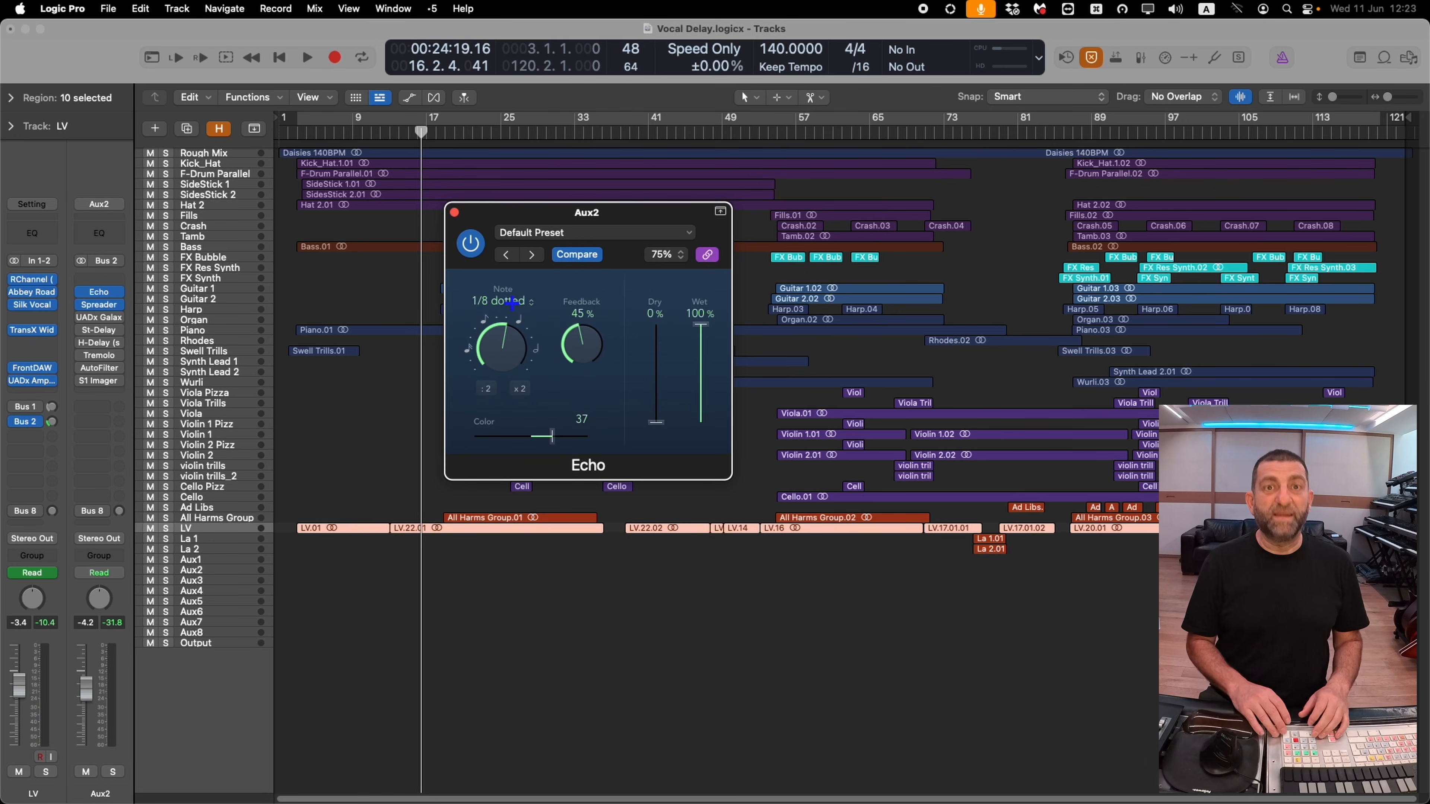
key(space)
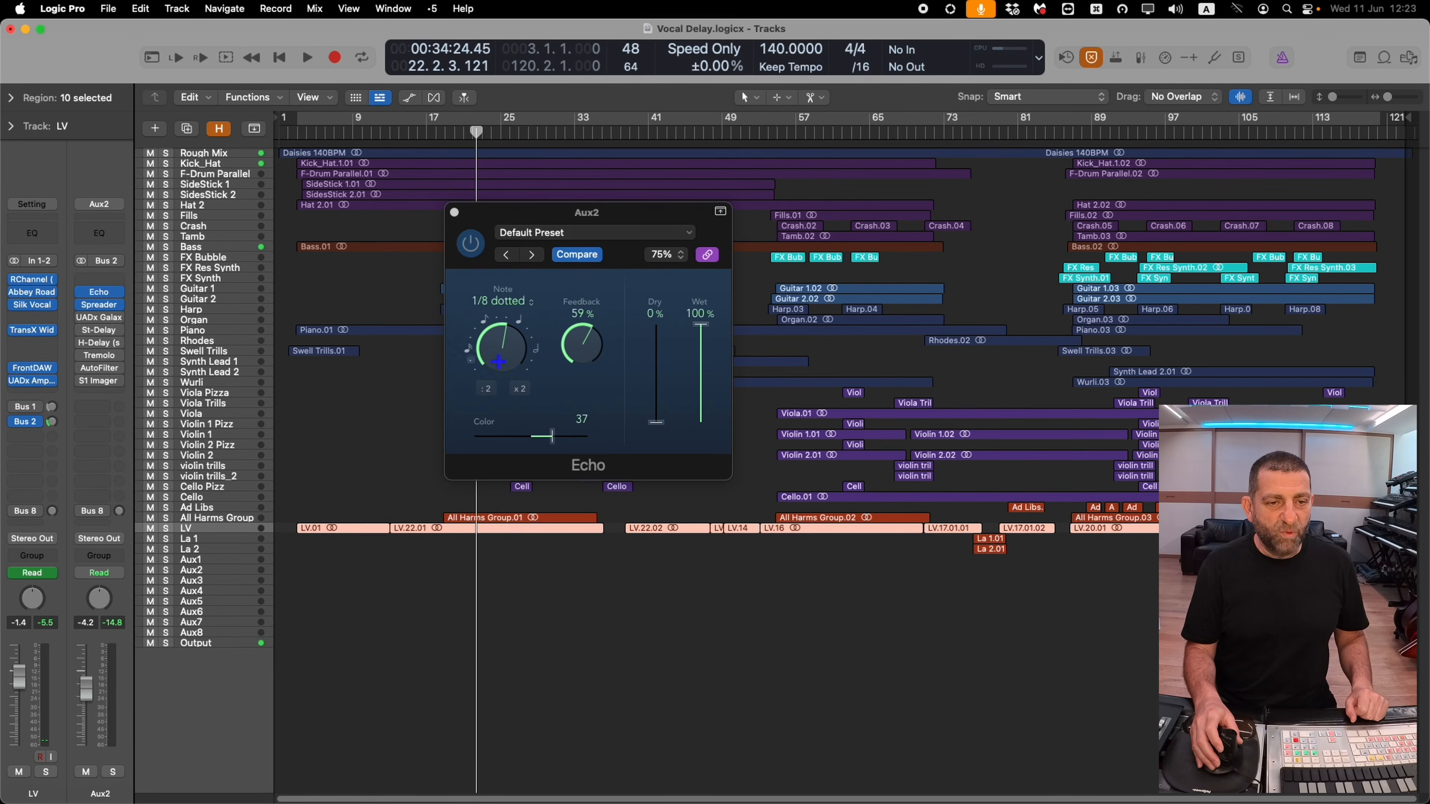
click(541, 353)
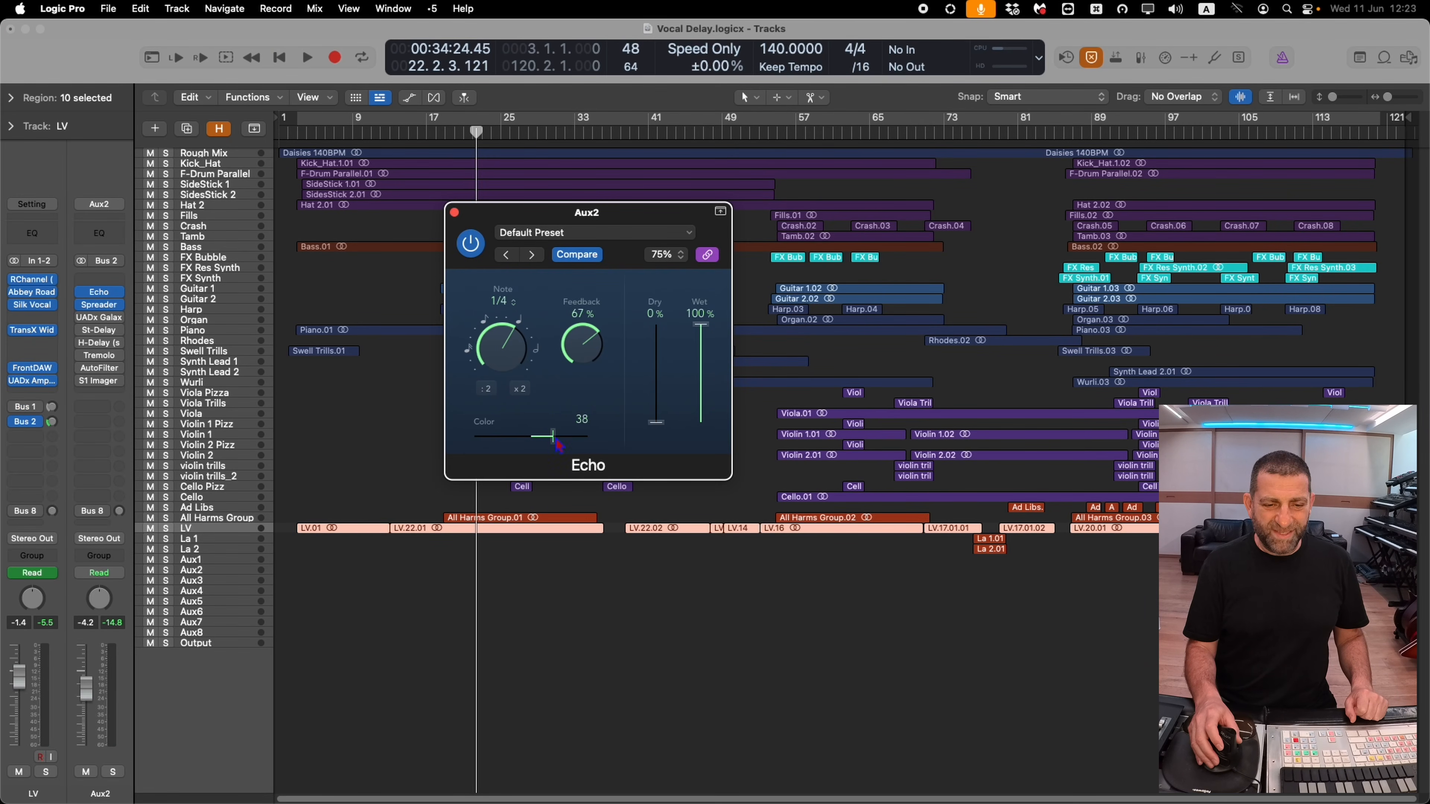
drag(561, 445, 565, 448)
key(Return)
key(space)
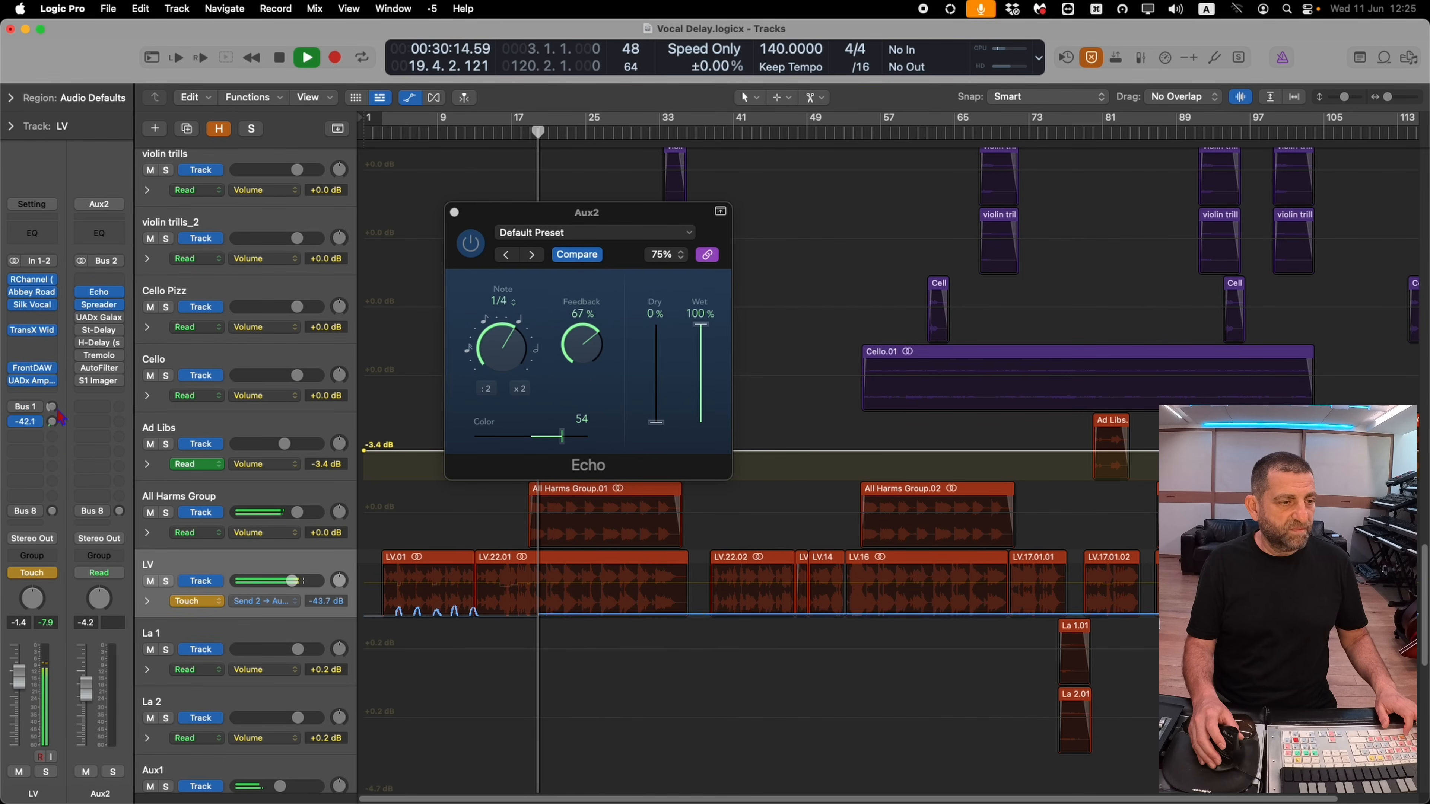
- Ride the LV track's Bus 2 send level during playback to vary how much vocal feeds the delay
drag(60, 416, 63, 386)
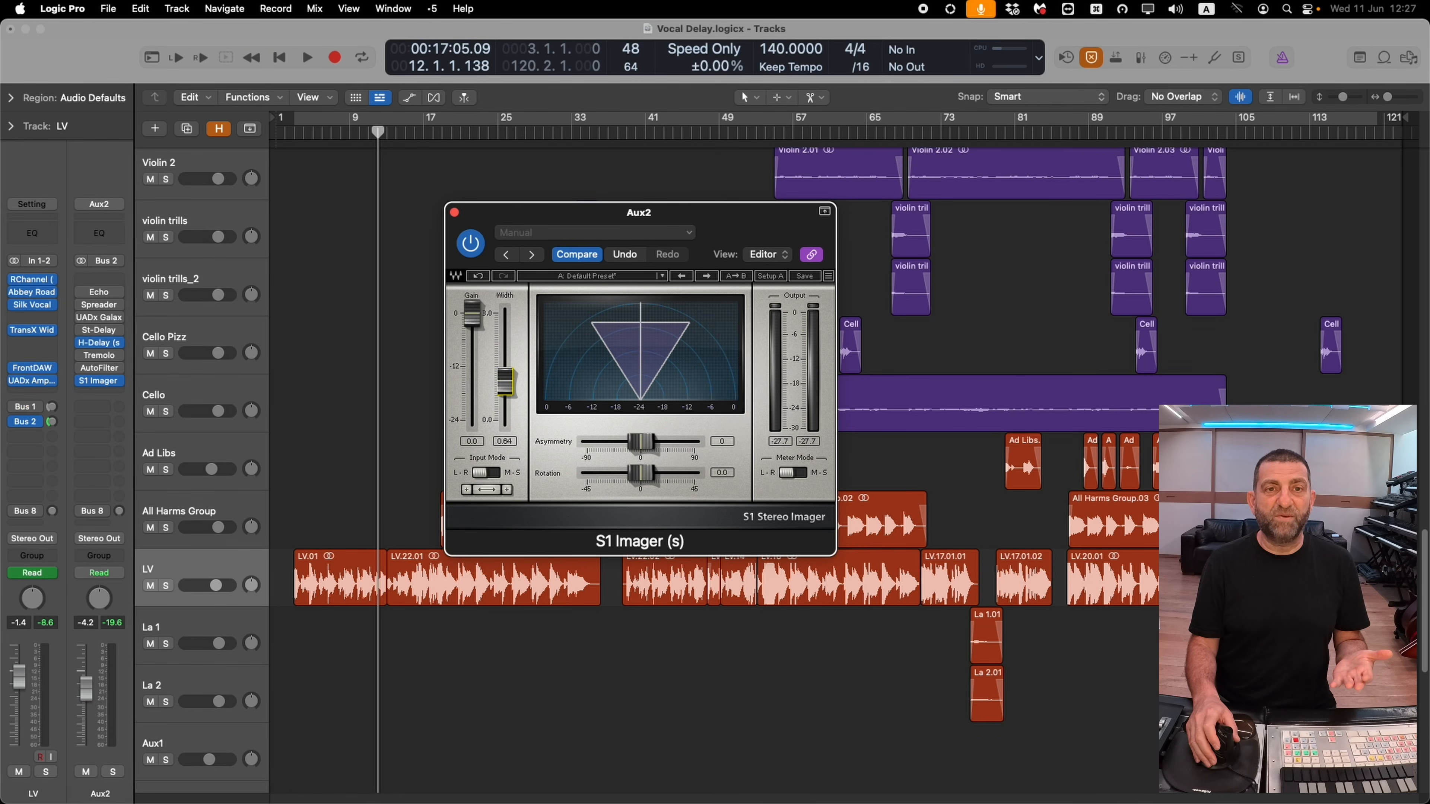
key(Return)
key(space)
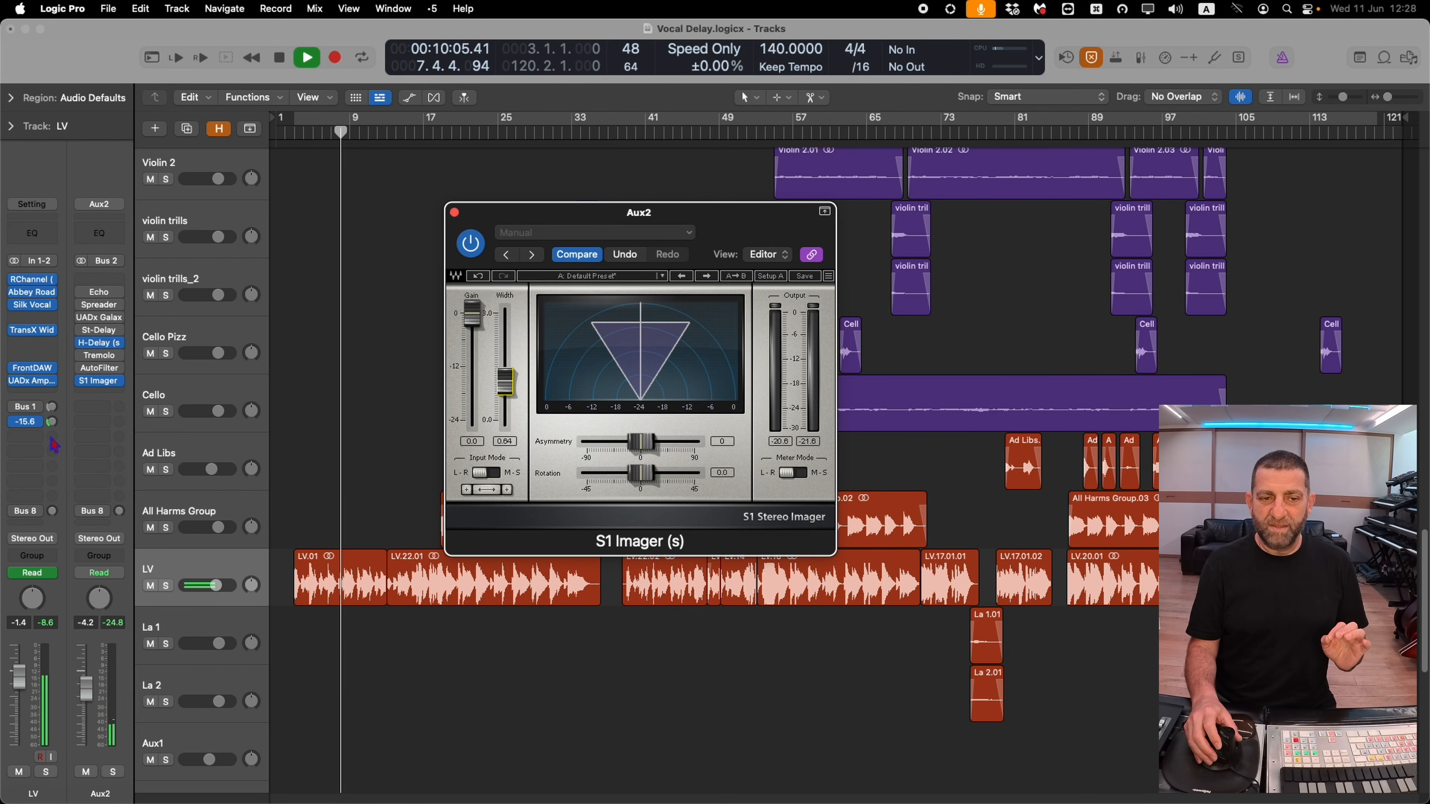
drag(51, 438, 49, 432)
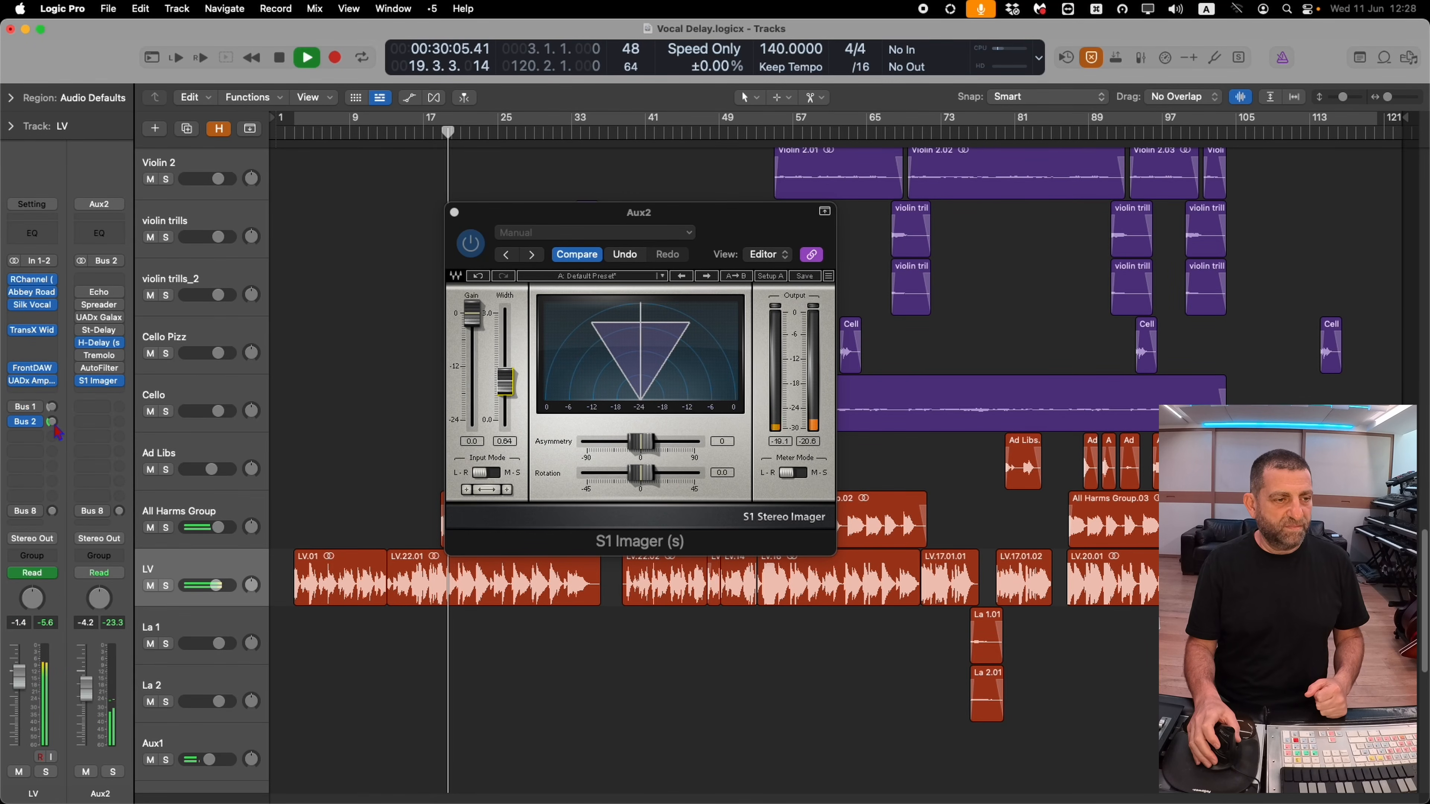
- Open H-Delay on Aux2, solo the channel and ride the feedback during playback, up to 104 and down to 50
click(101, 345)
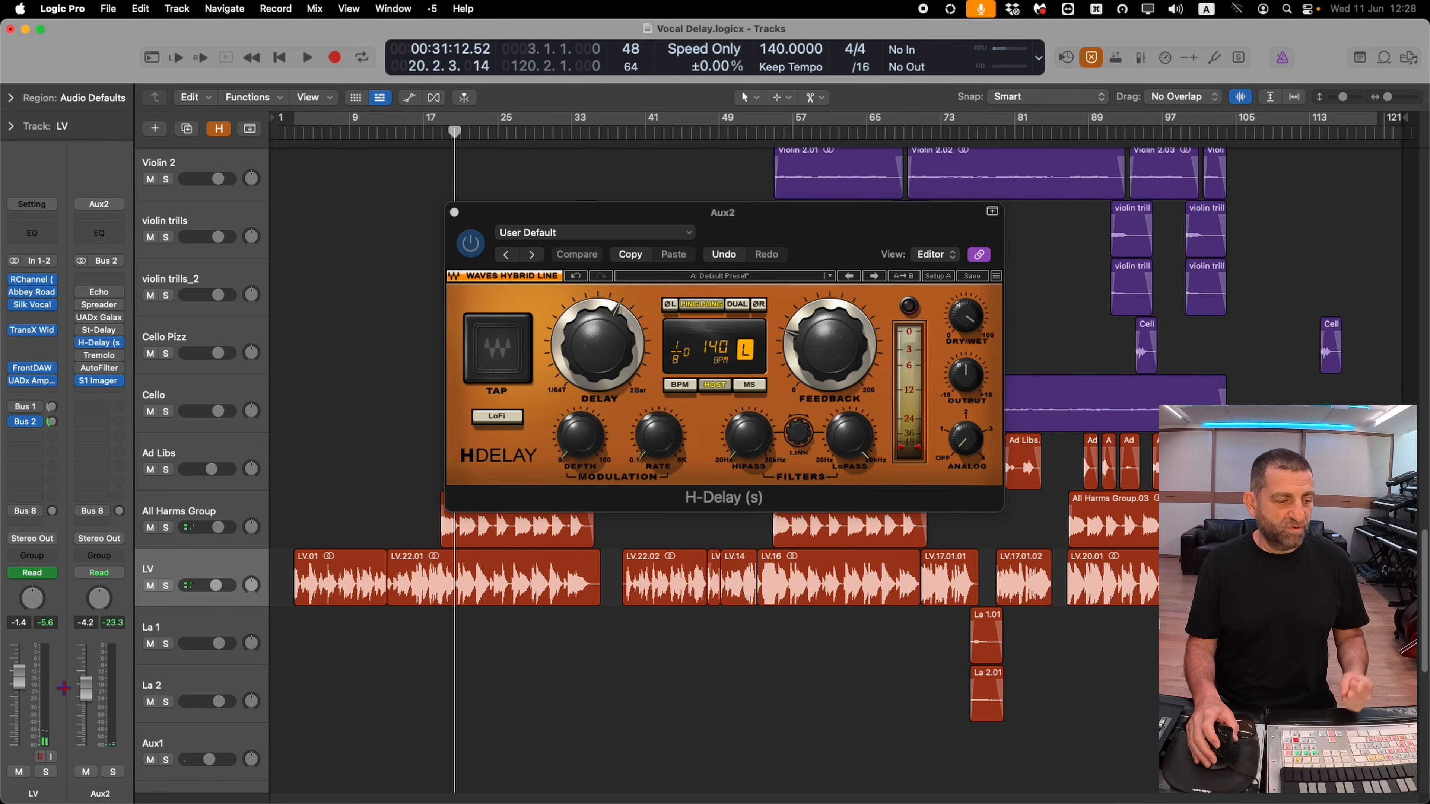
click(112, 773)
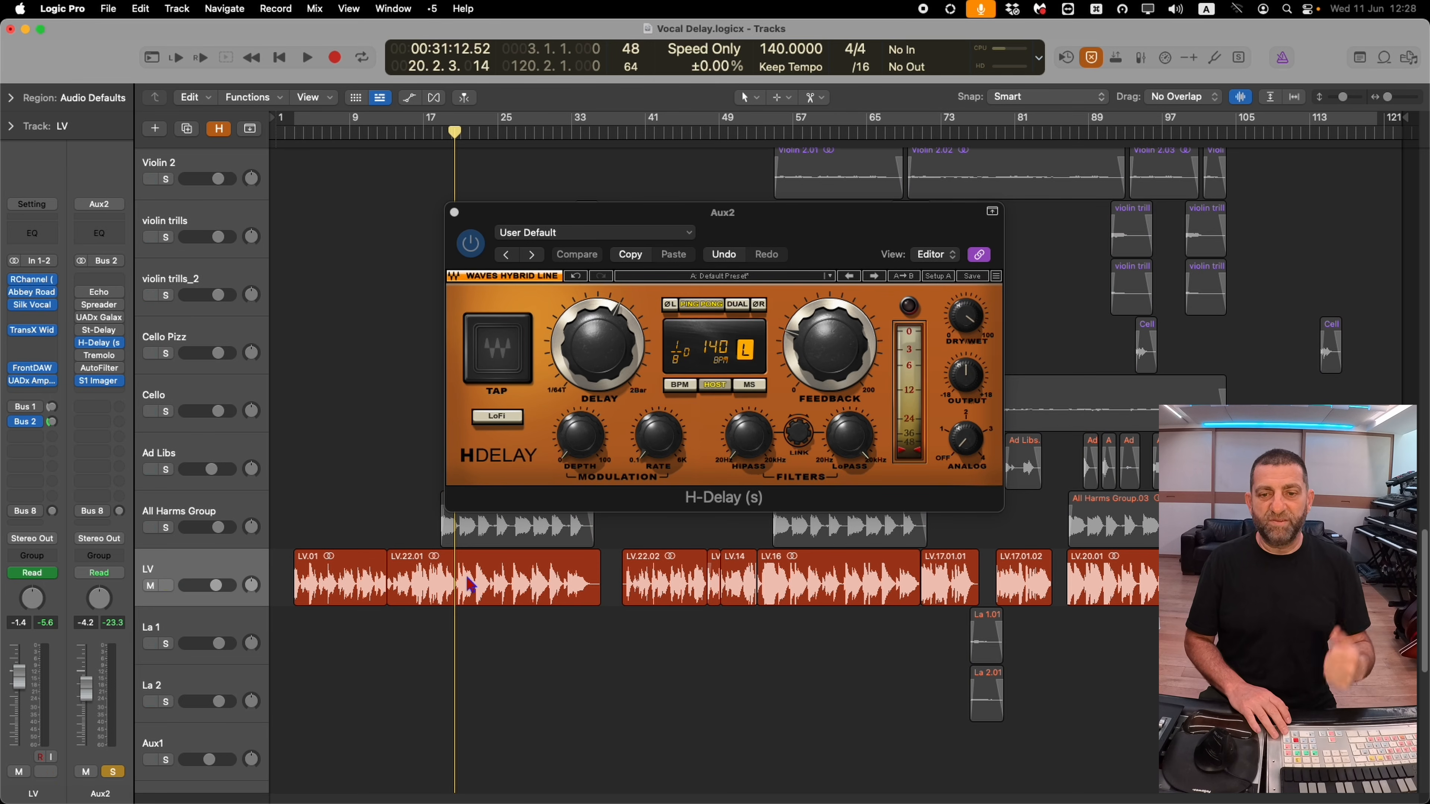
key(space)
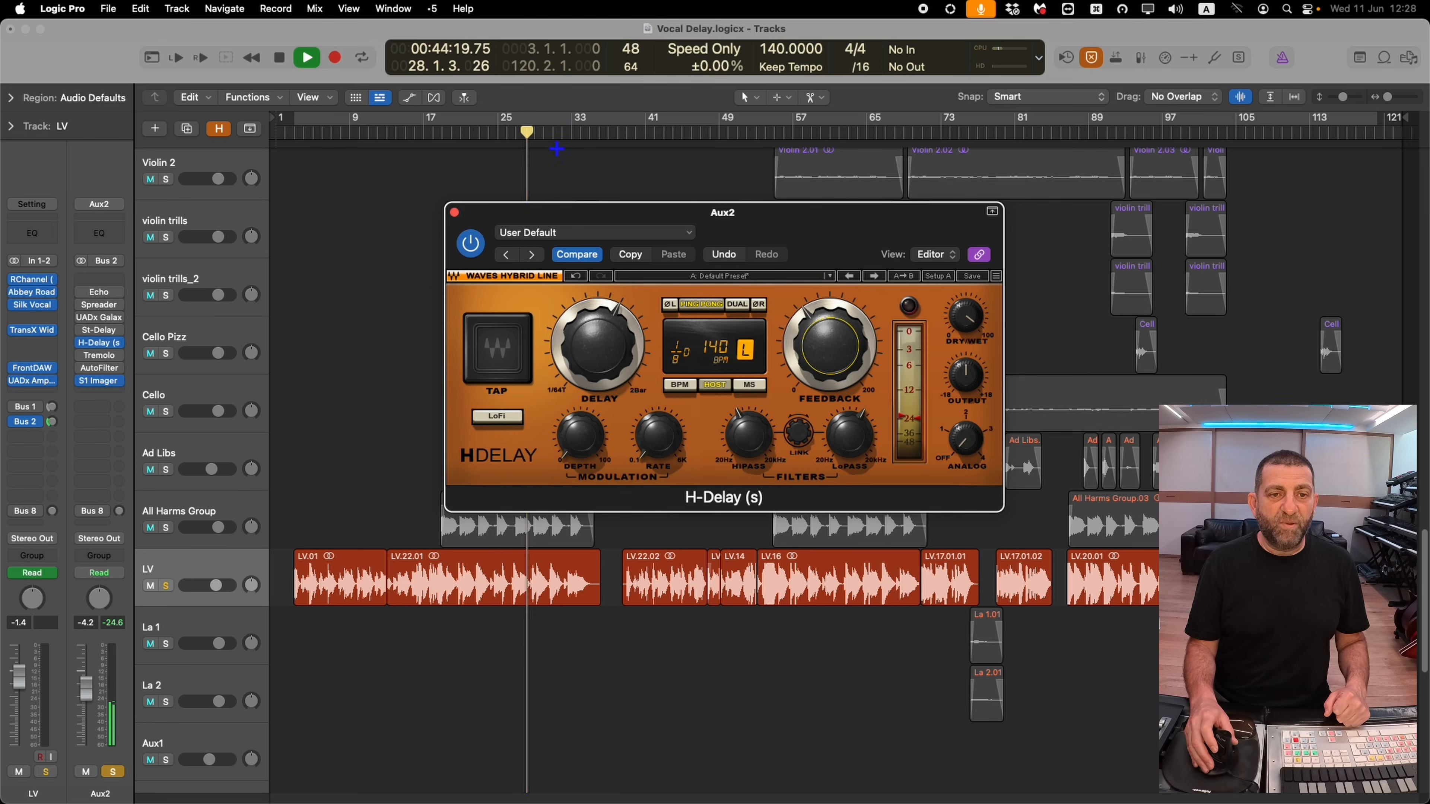
click(569, 141)
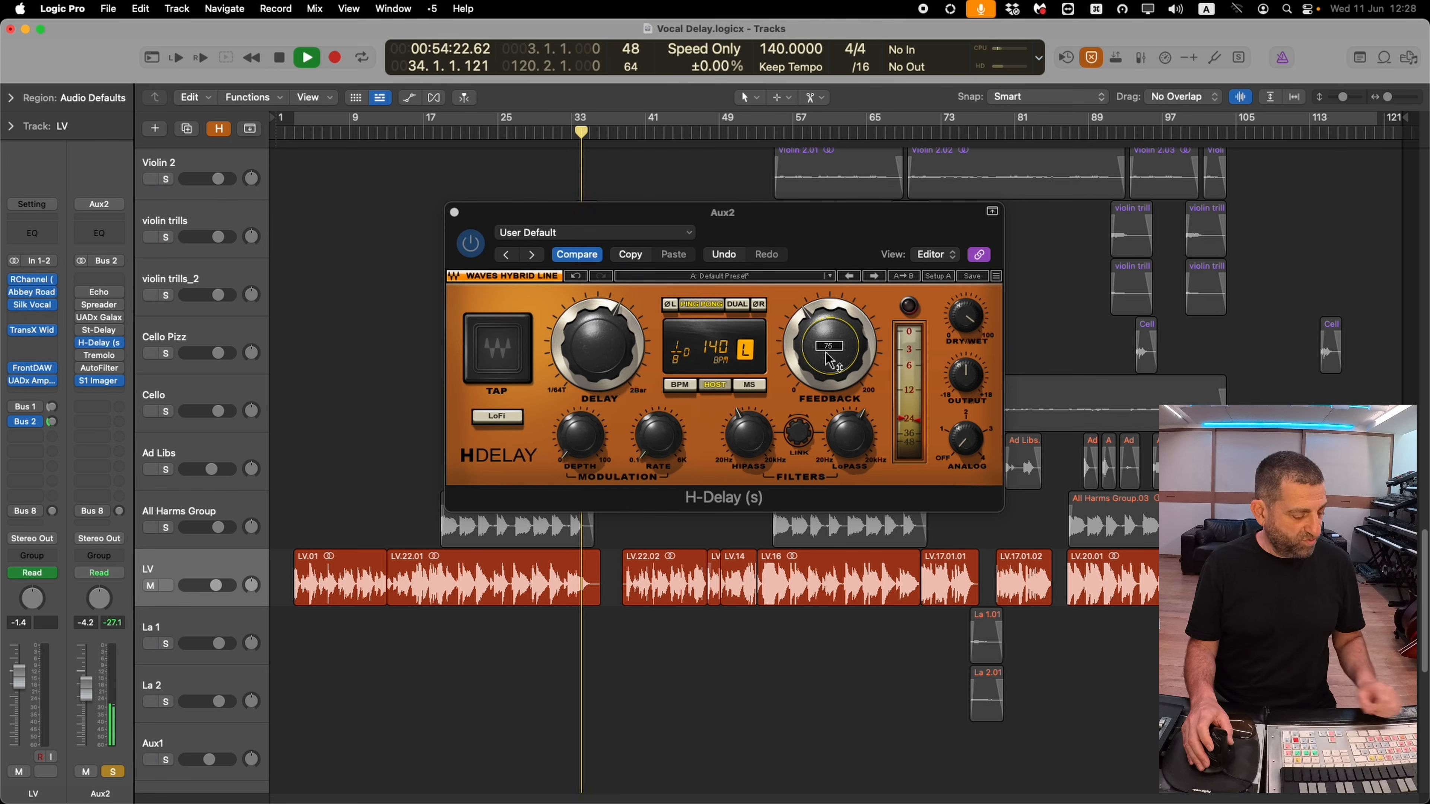
drag(830, 361, 830, 344)
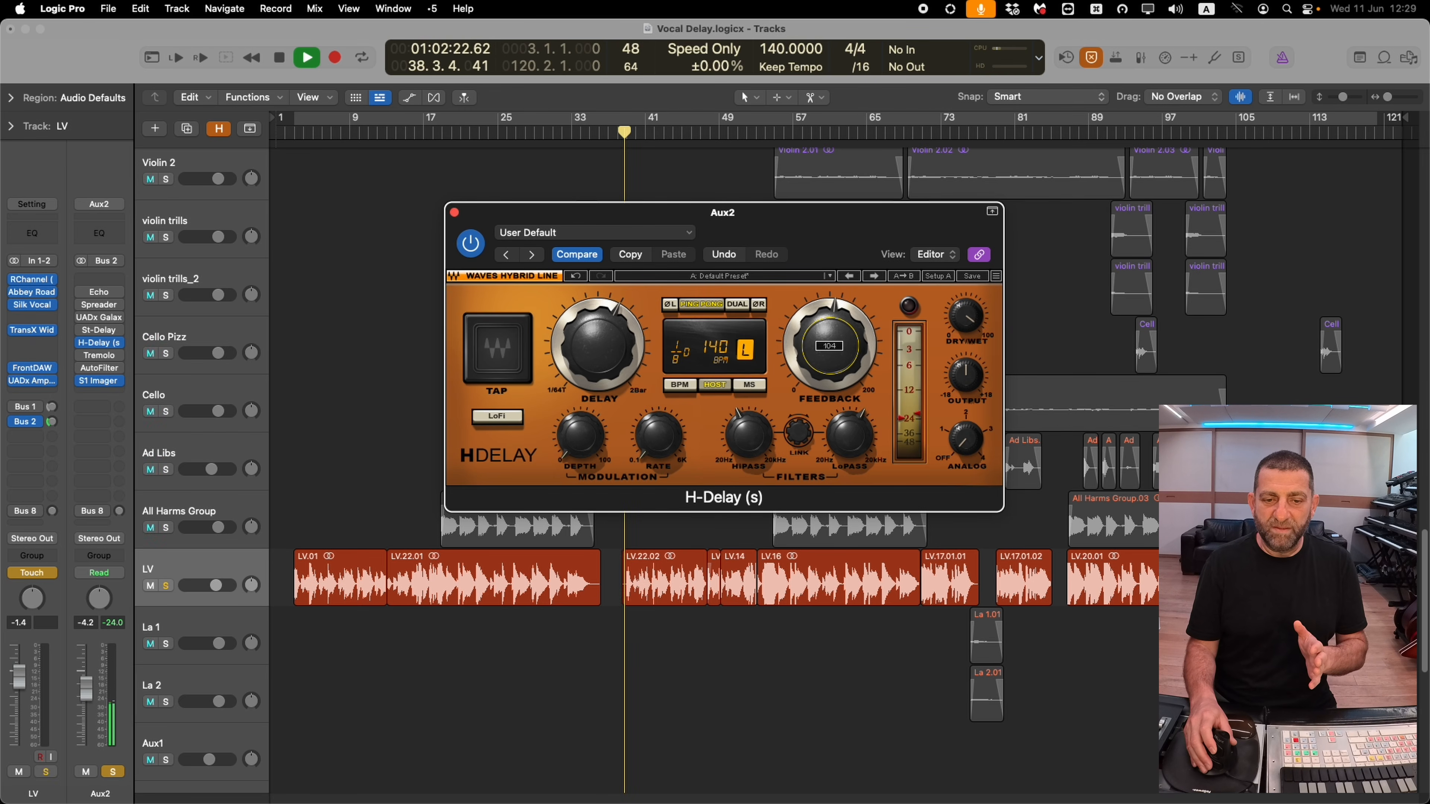
drag(829, 345, 829, 406)
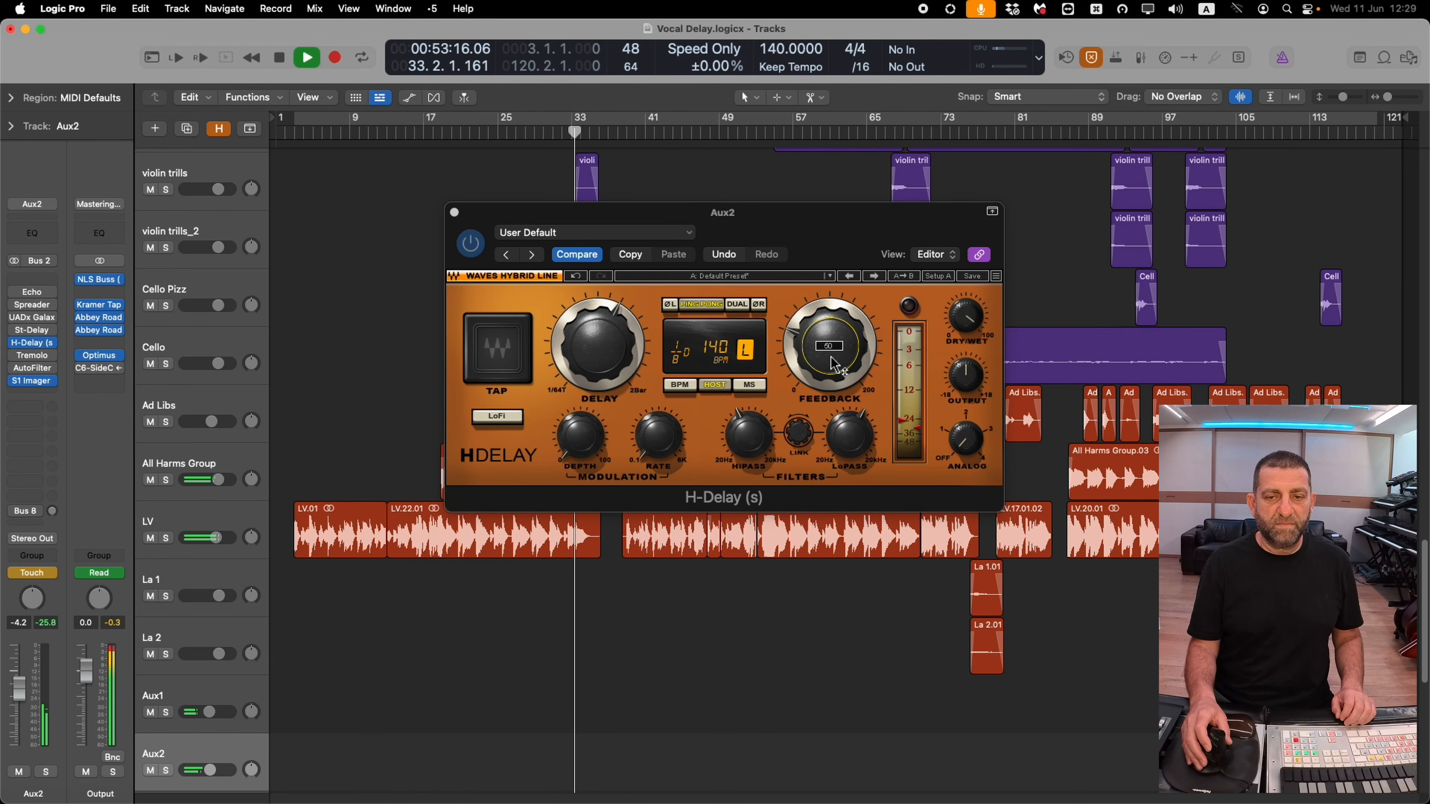
- Record an H-Delay feedback rise and fall on Aux2 in Touch mode, peaking at 118, and check the Feedback automation lane
click(836, 366)
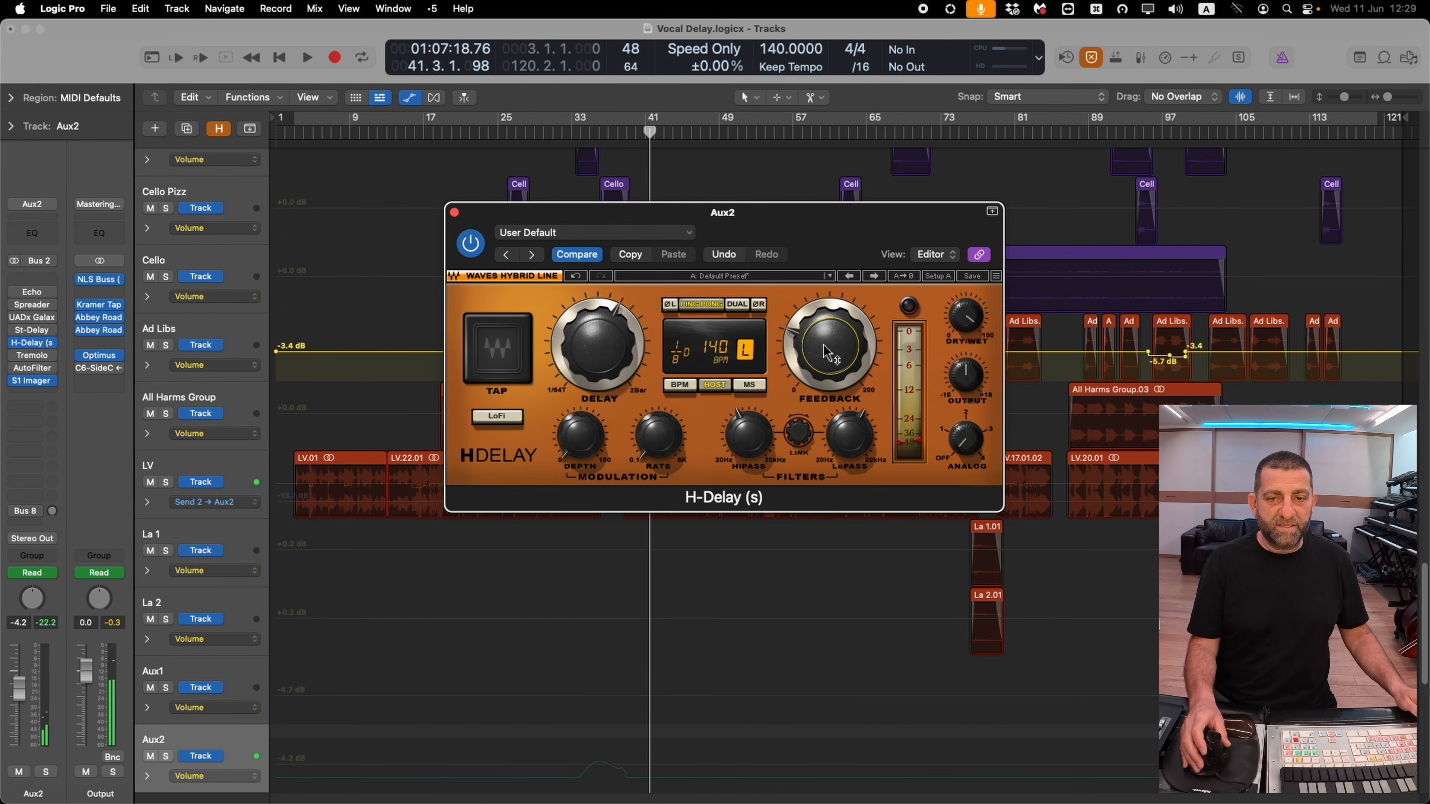
click(826, 352)
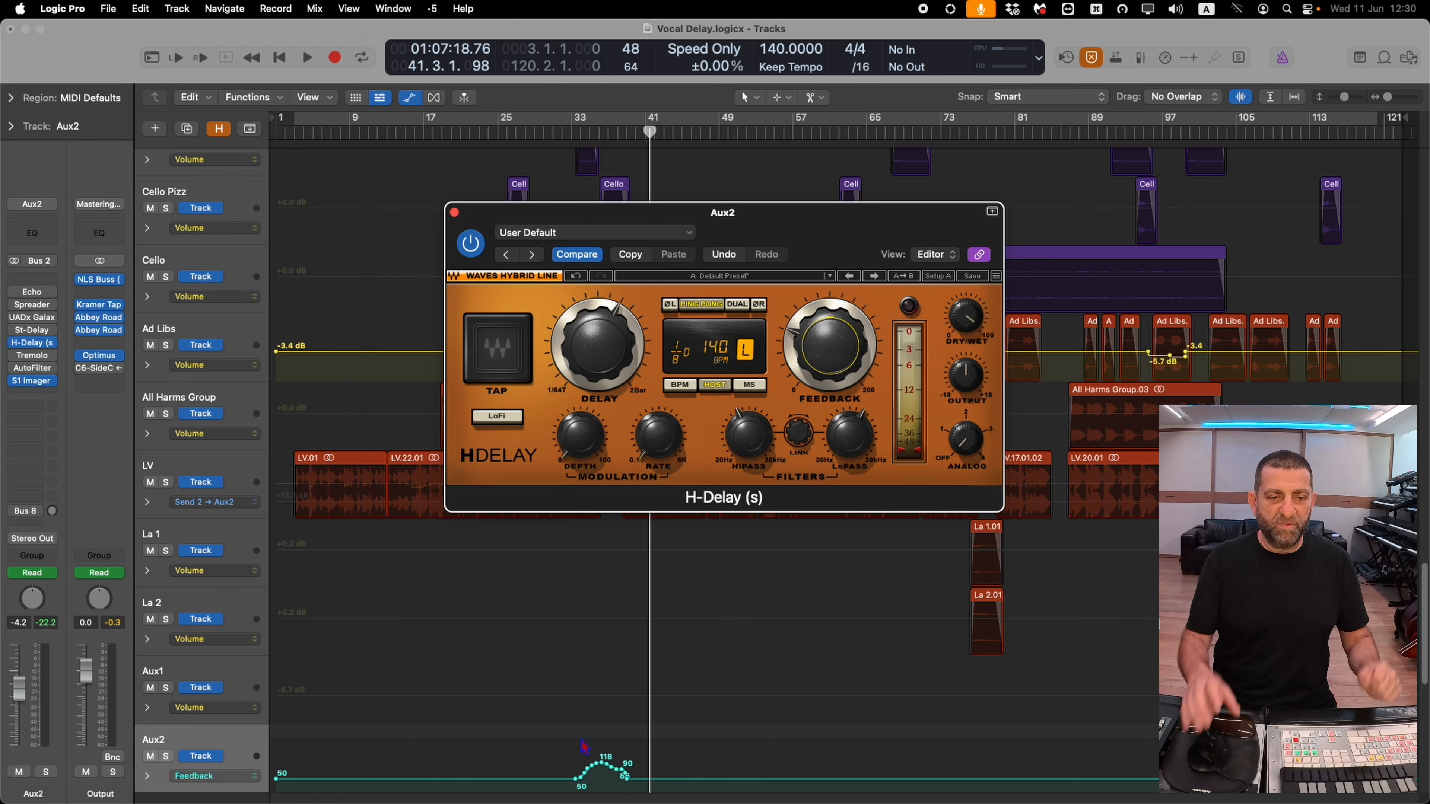
key(a)
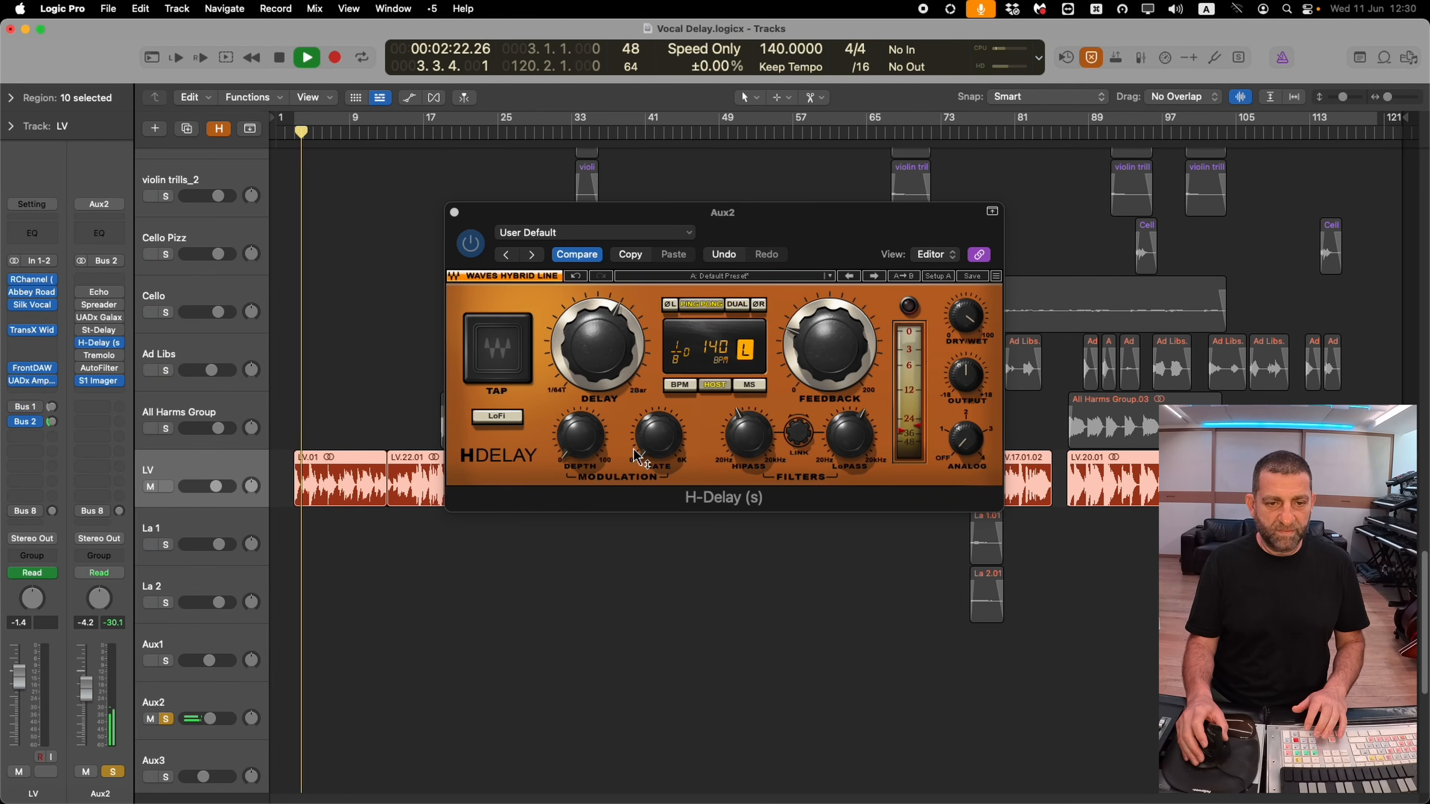
- Adjust H-Delay's modulation depth and rate with Aux2 soloed, and continue with the rate in the full mix
drag(580, 437, 658, 386)
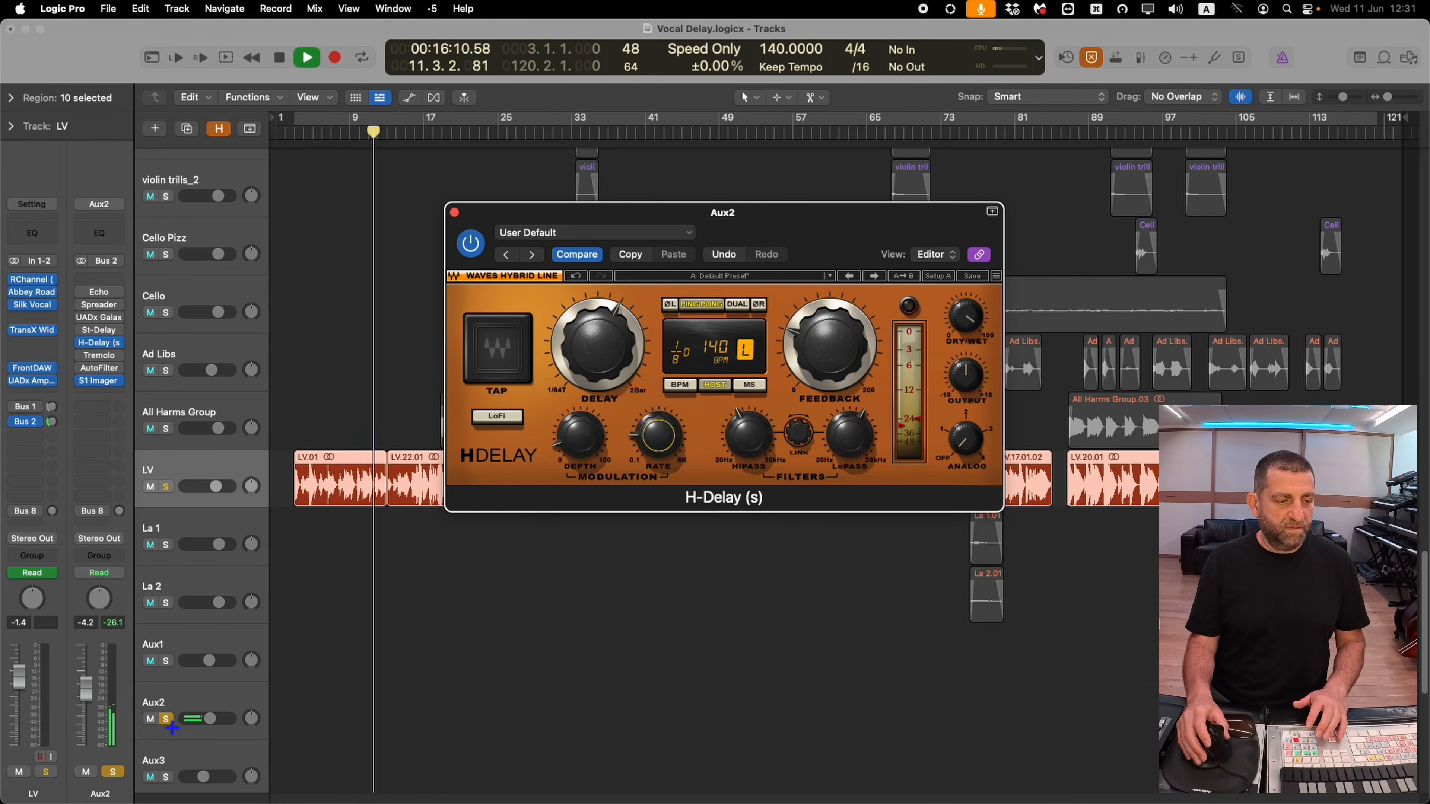
click(173, 729)
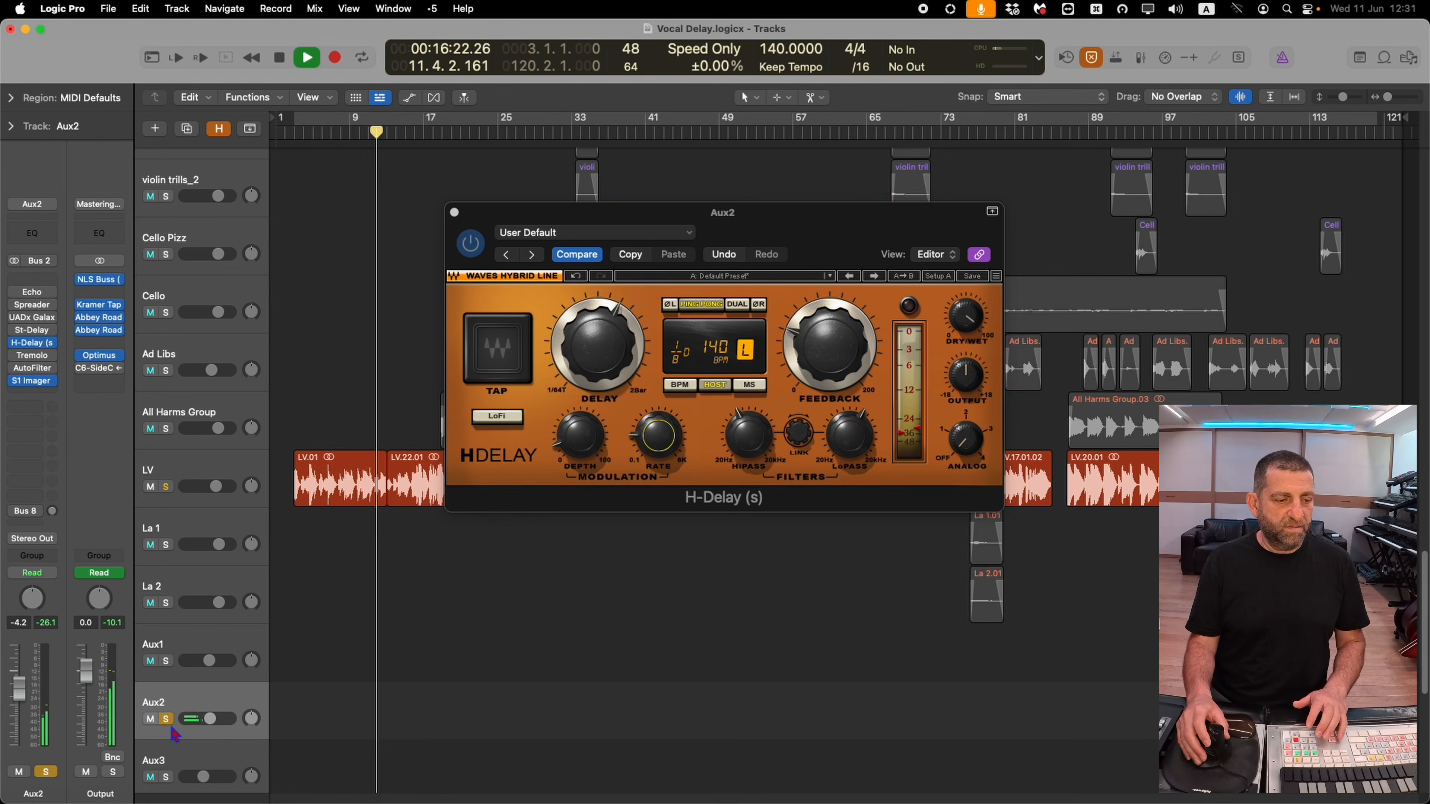
click(167, 721)
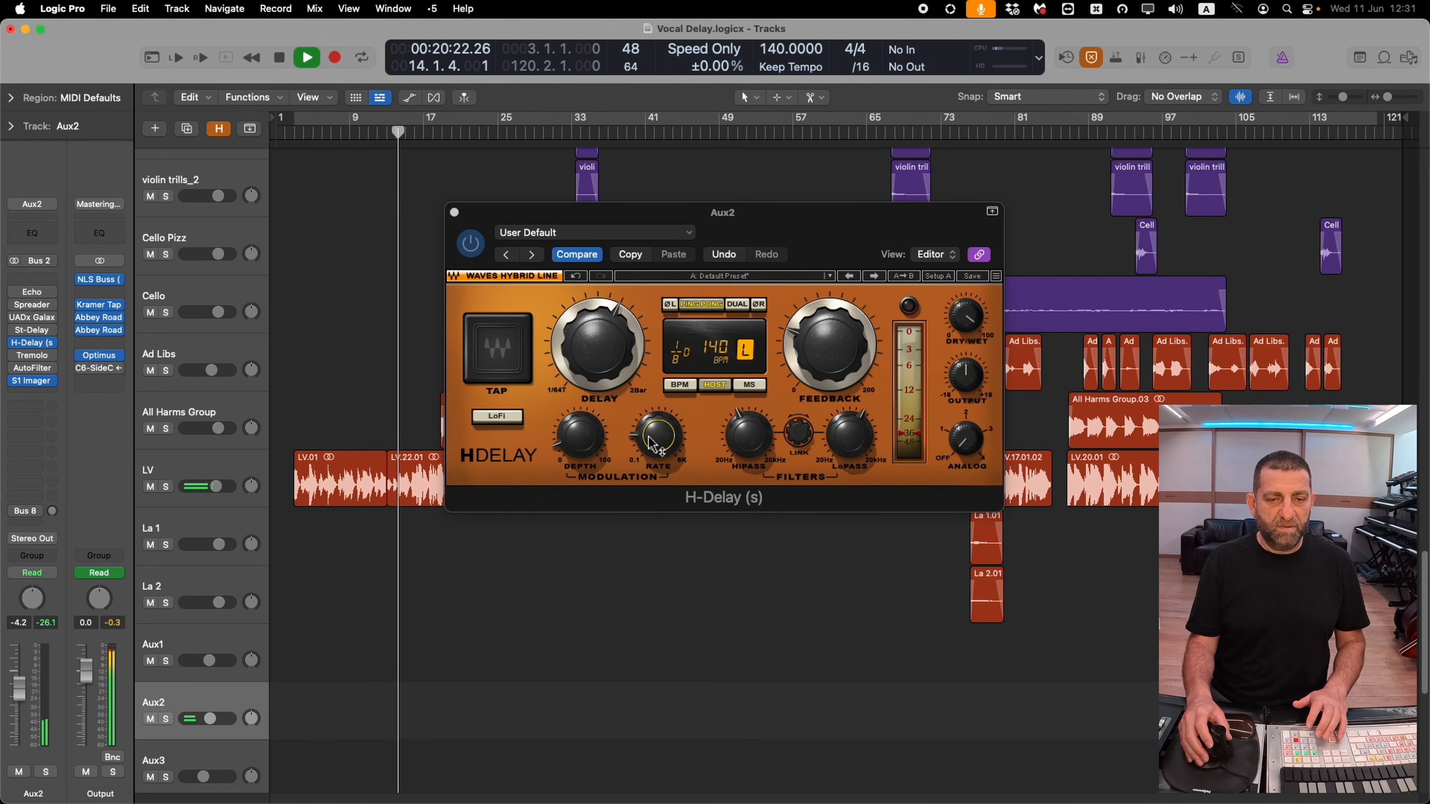
click(649, 436)
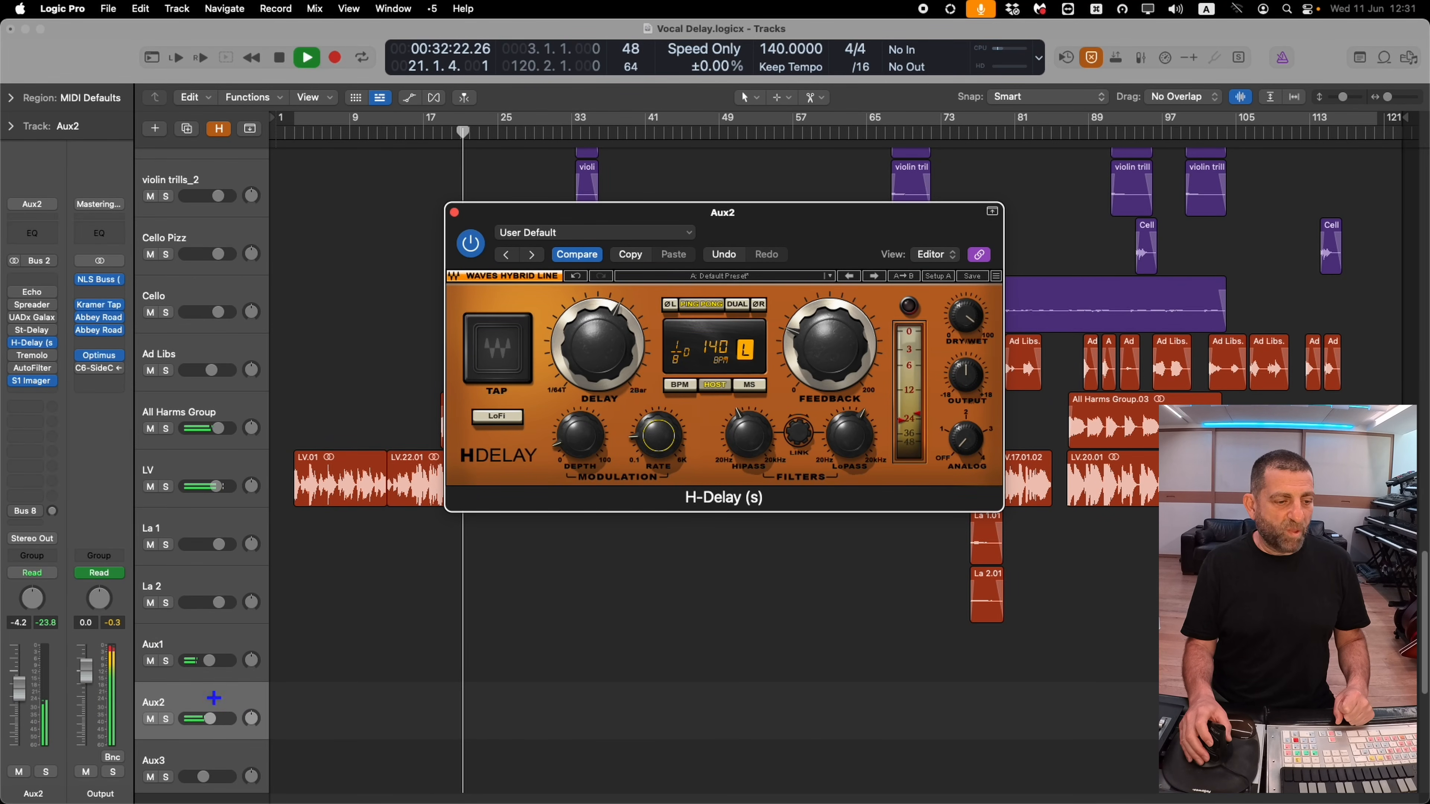
- Solo the LV track and set its Bus 2 send level to 1.0 during playback
click(166, 487)
click(876, 436)
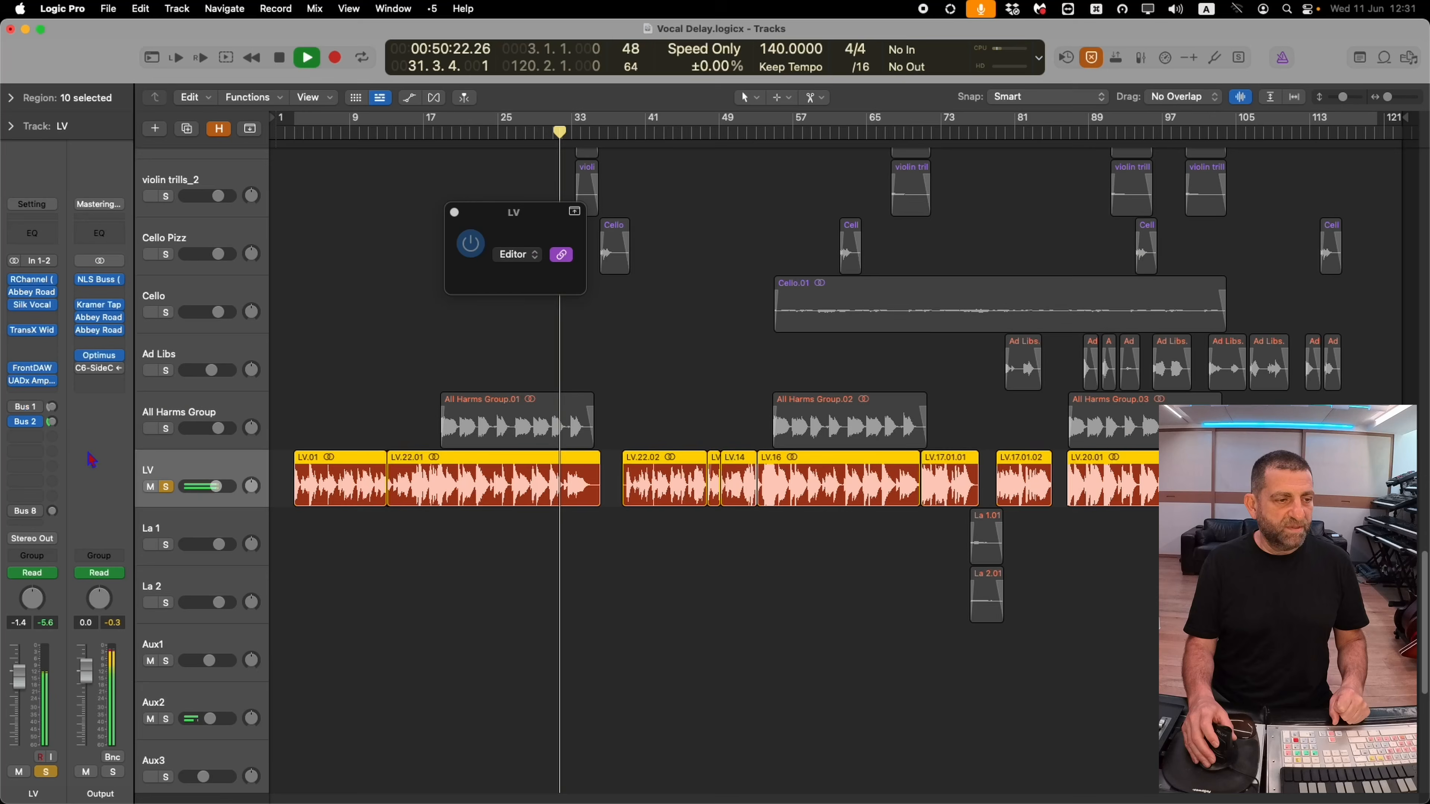
click(59, 427)
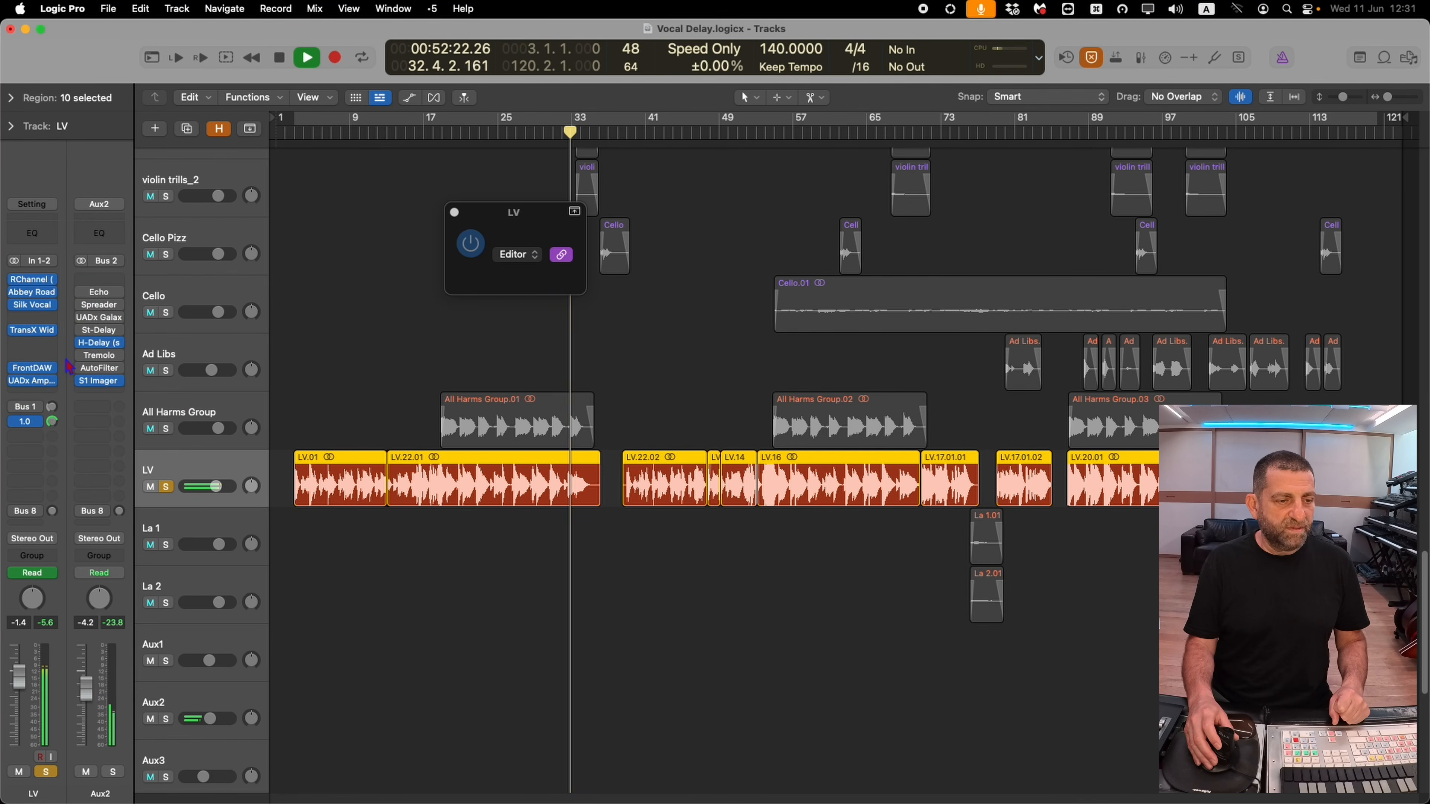
- Select Aux2, restart playback from the beginning and set H-Delay's modulation rate to 0.74
click(216, 704)
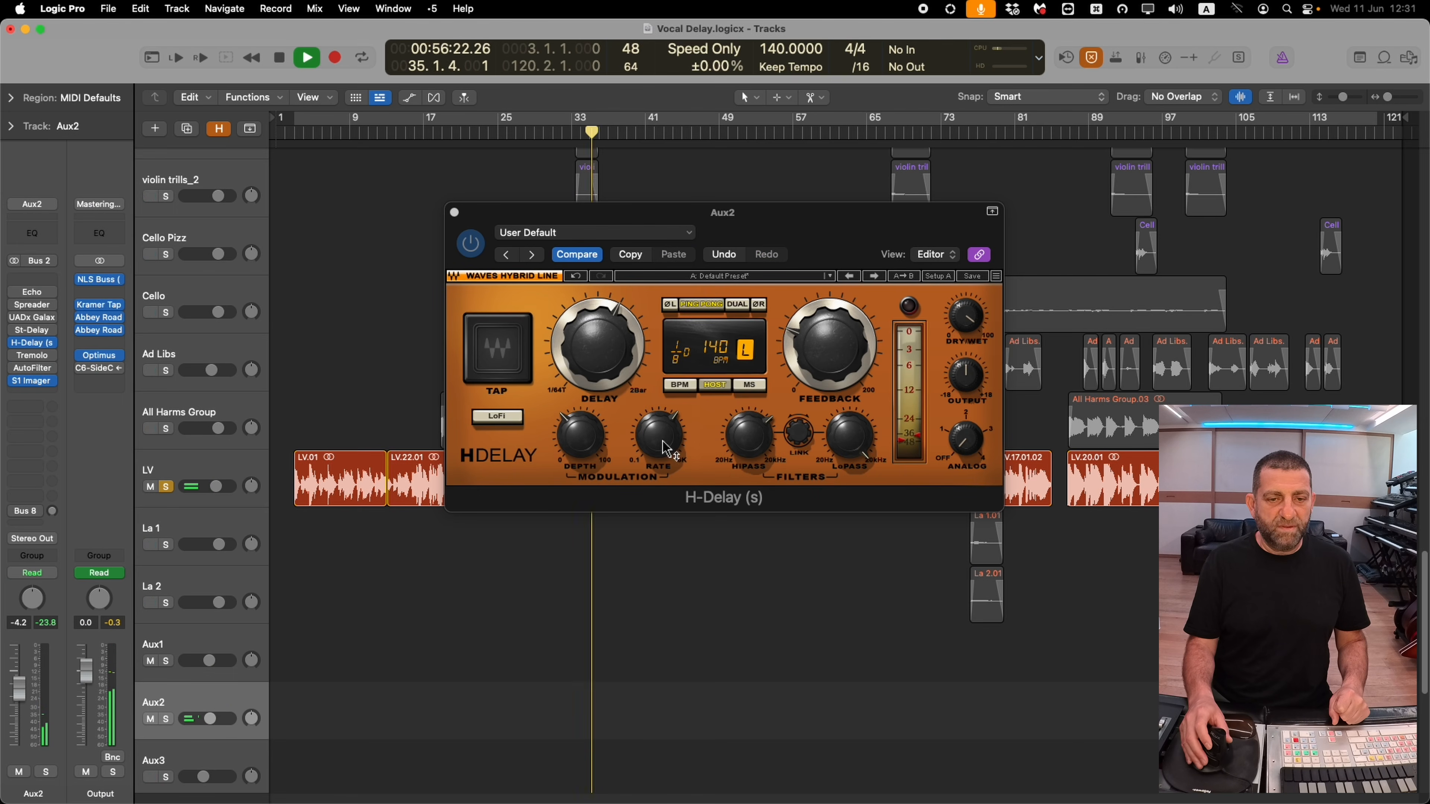
key(Return)
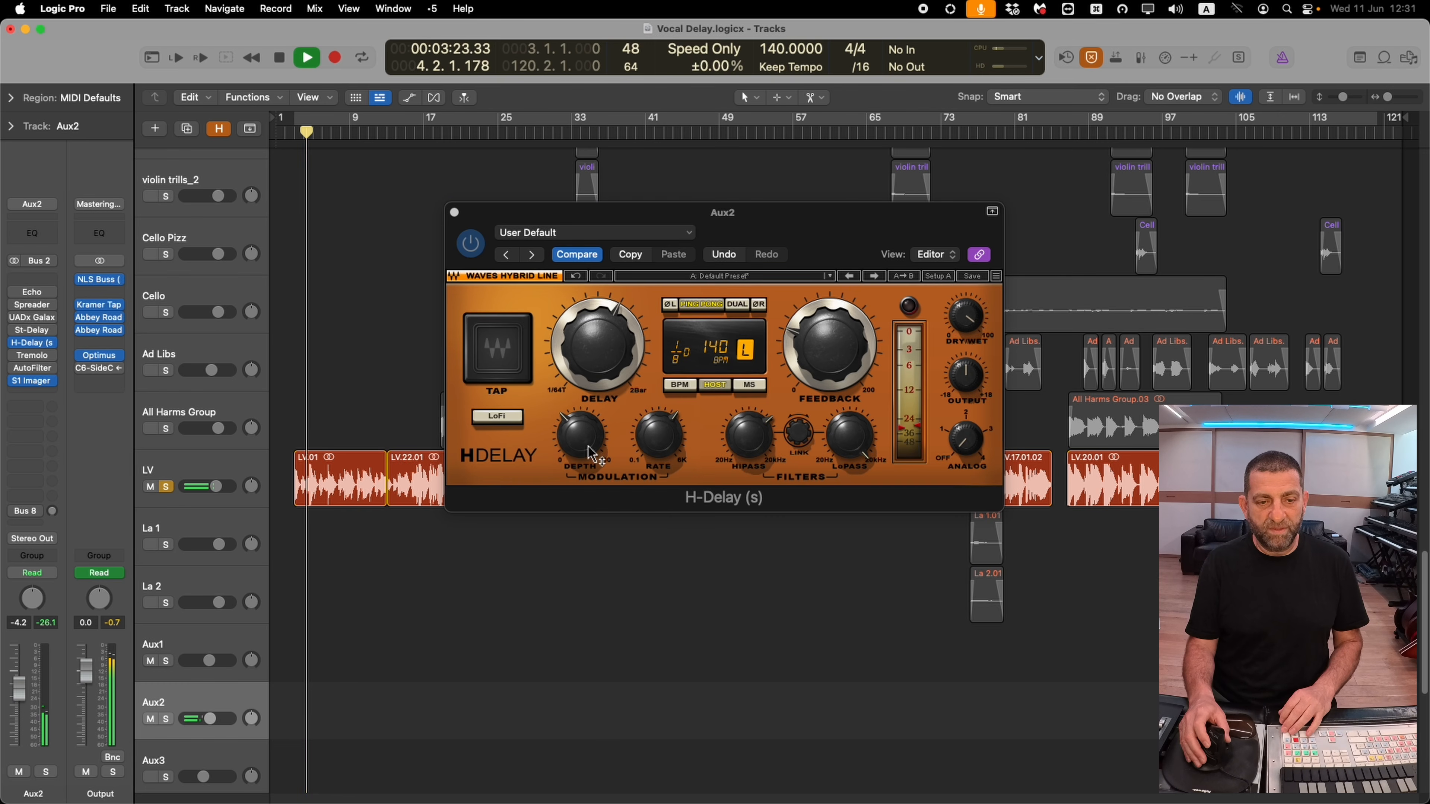
drag(637, 438, 636, 489)
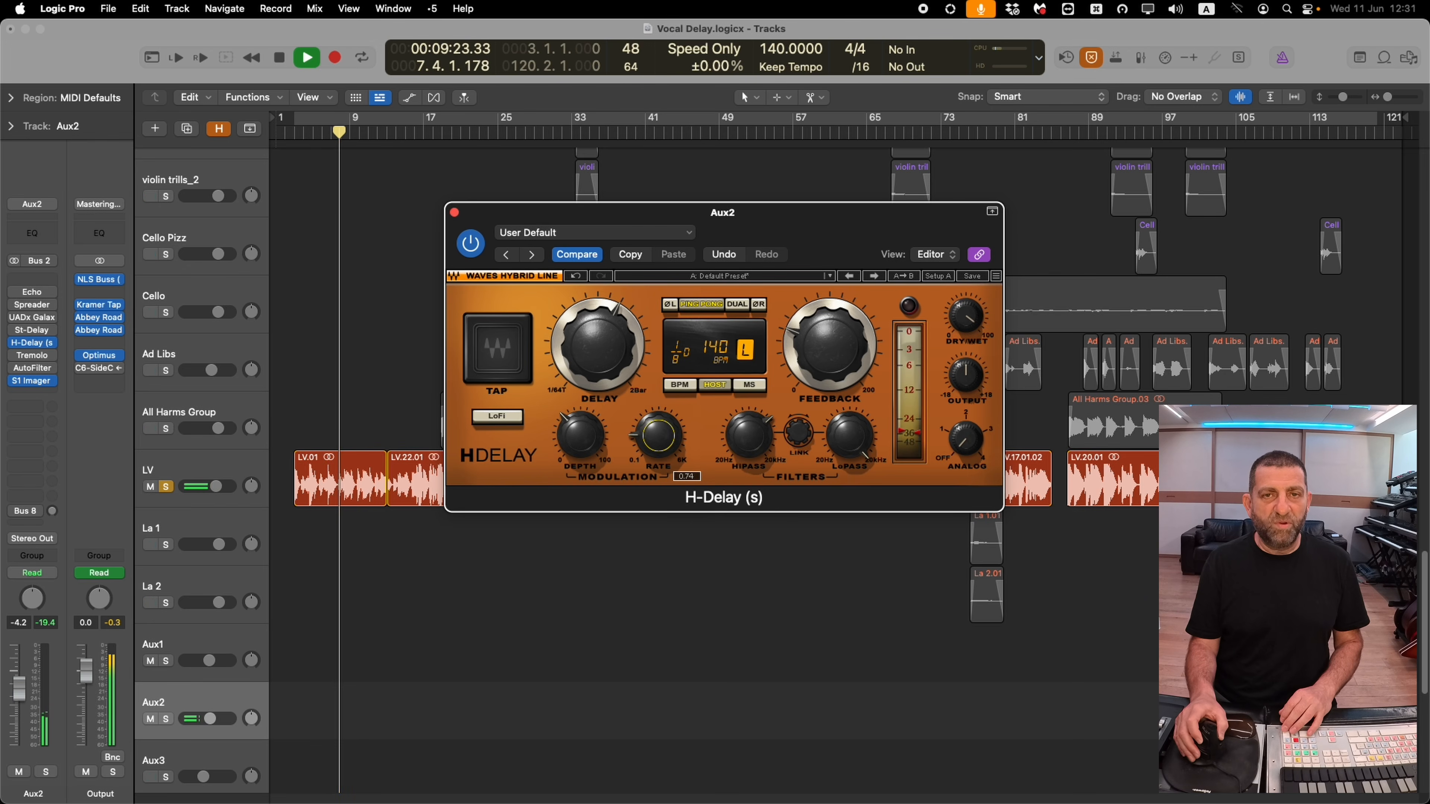
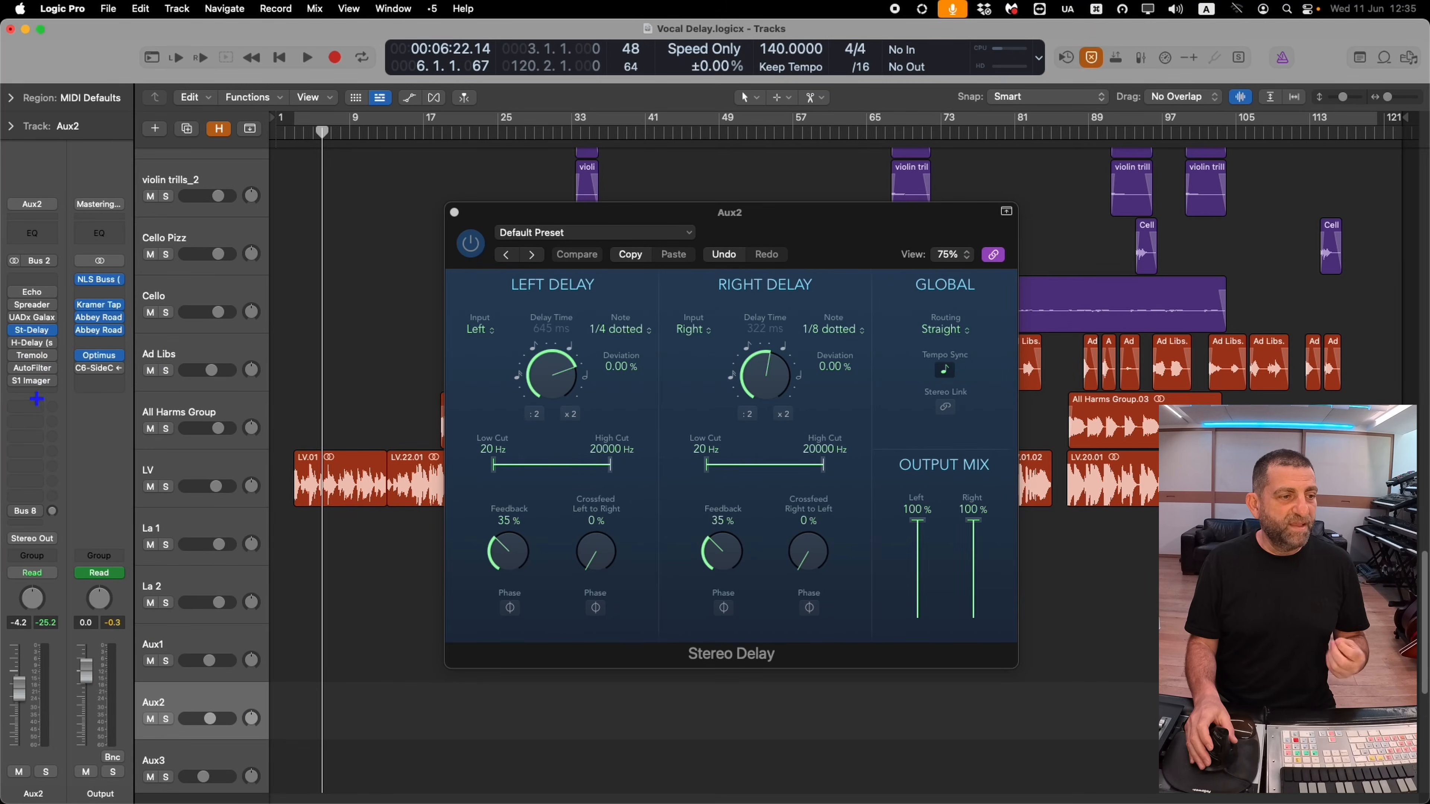
- Solo Aux2, audition the Stereo Delay from the start and reduce the left and right feedback to 0%
click(165, 720)
key(space)
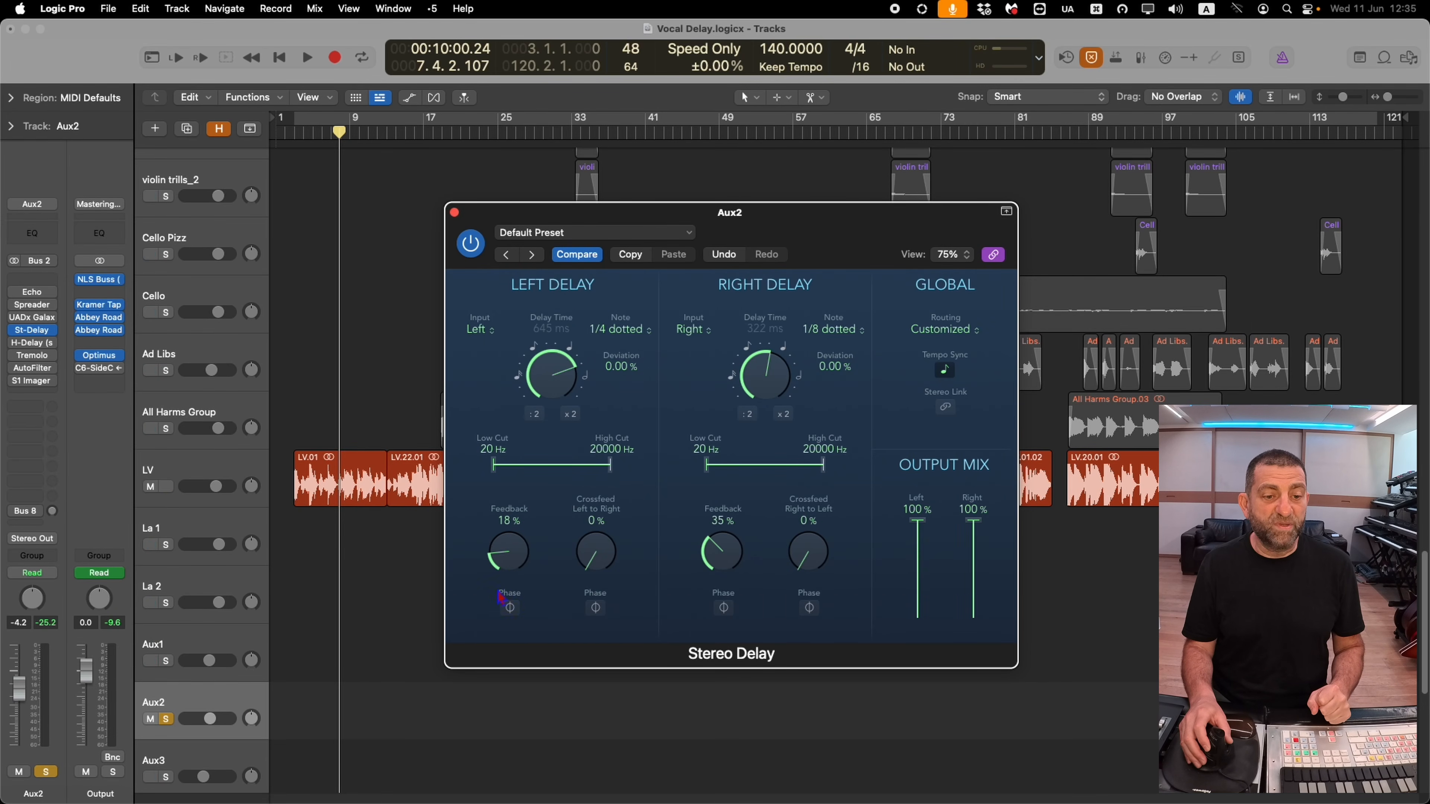
key(Return)
key(space)
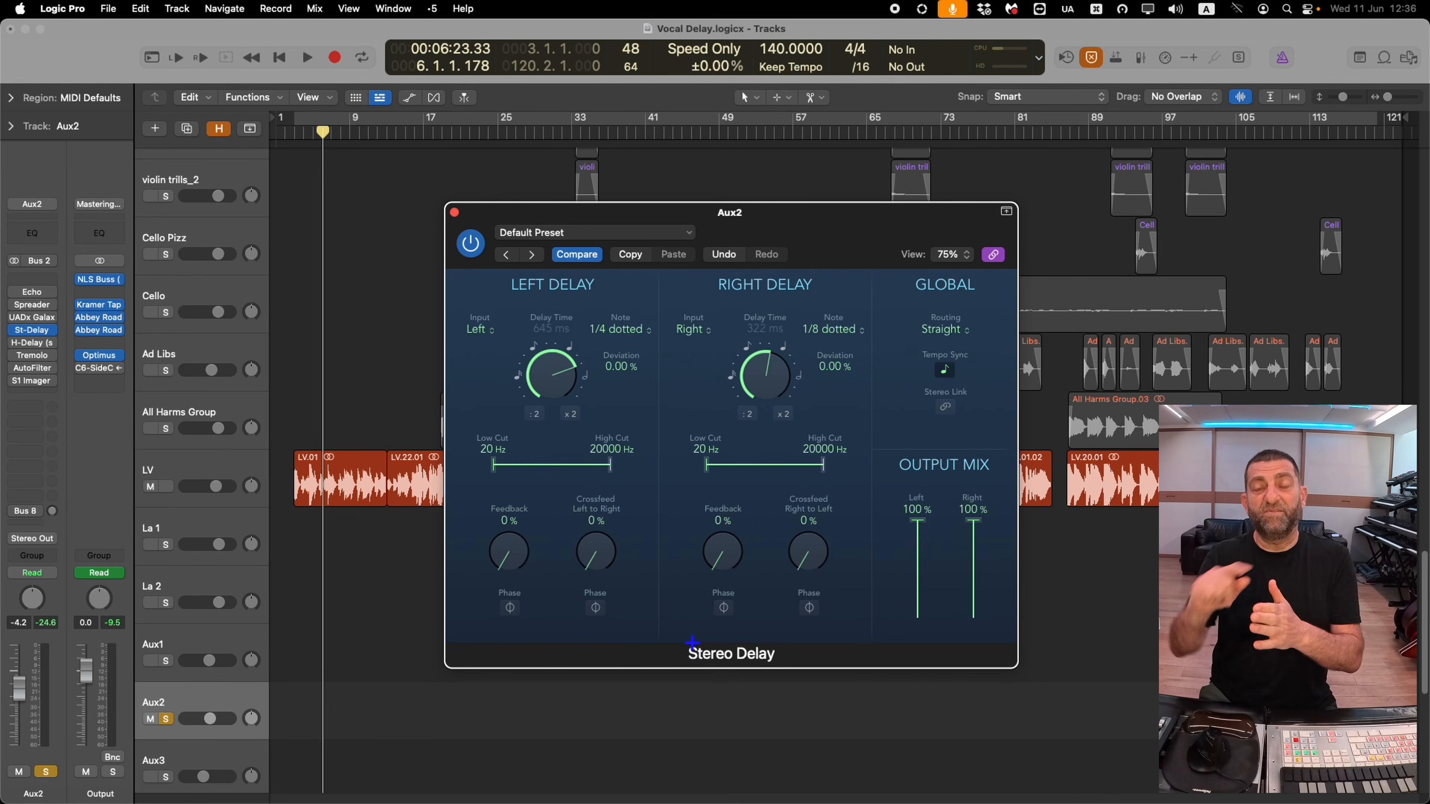
- Set the Stereo Delay's left feedback and left-to-right crossfeed to 40% and unsolo Aux2
drag(602, 559, 598, 542)
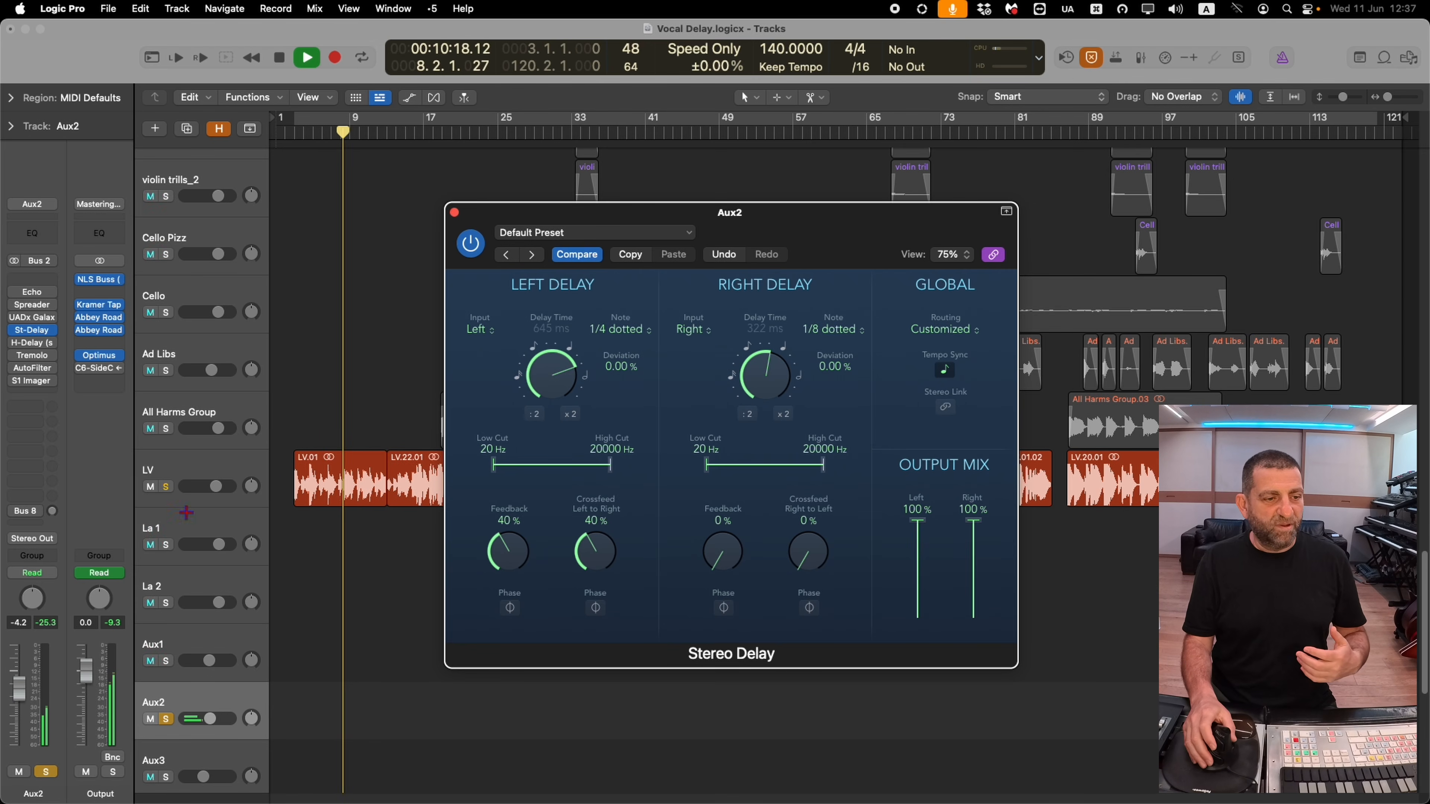
click(169, 720)
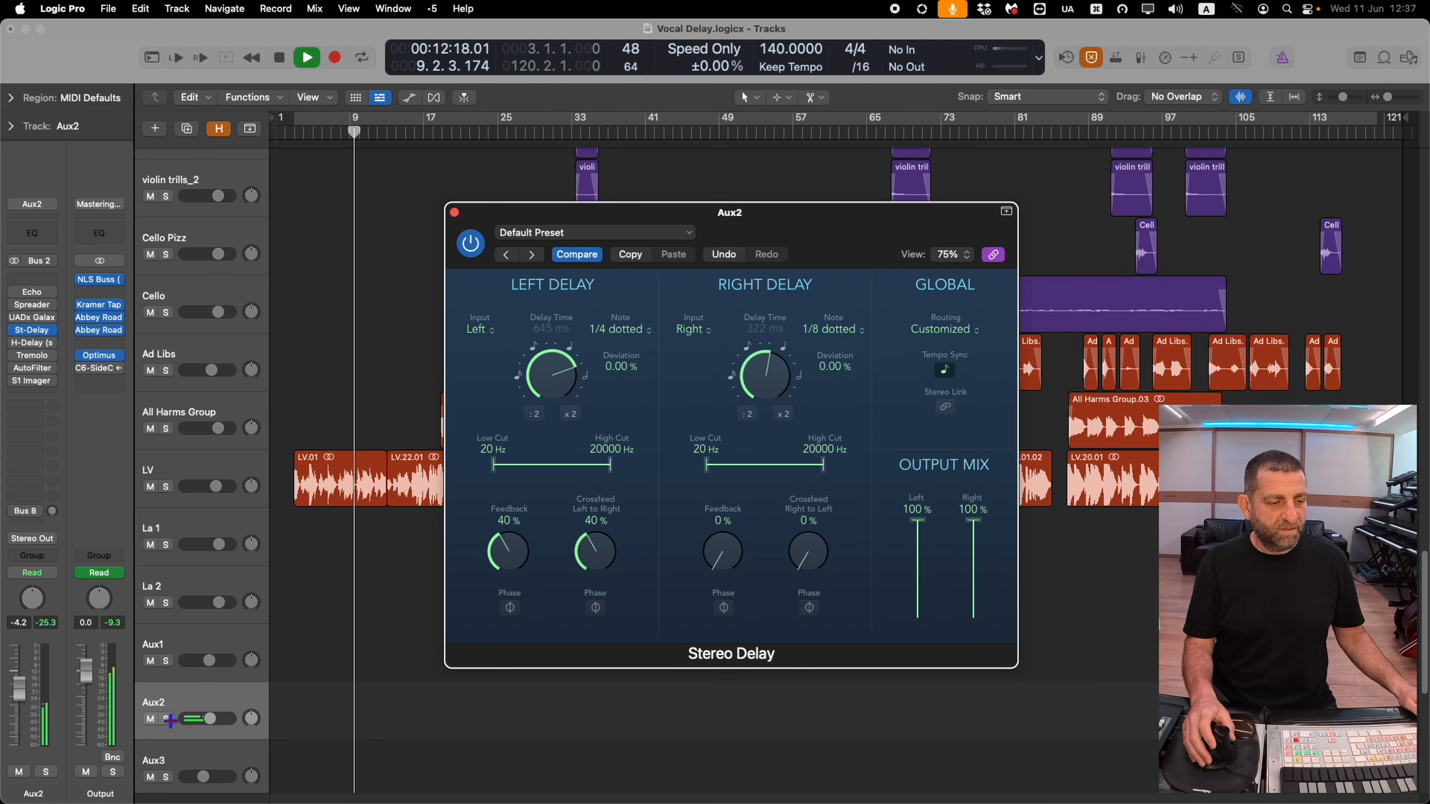
- Play the full mix from the start and raise both Stereo Delay low cuts to 490 Hz
key(Return)
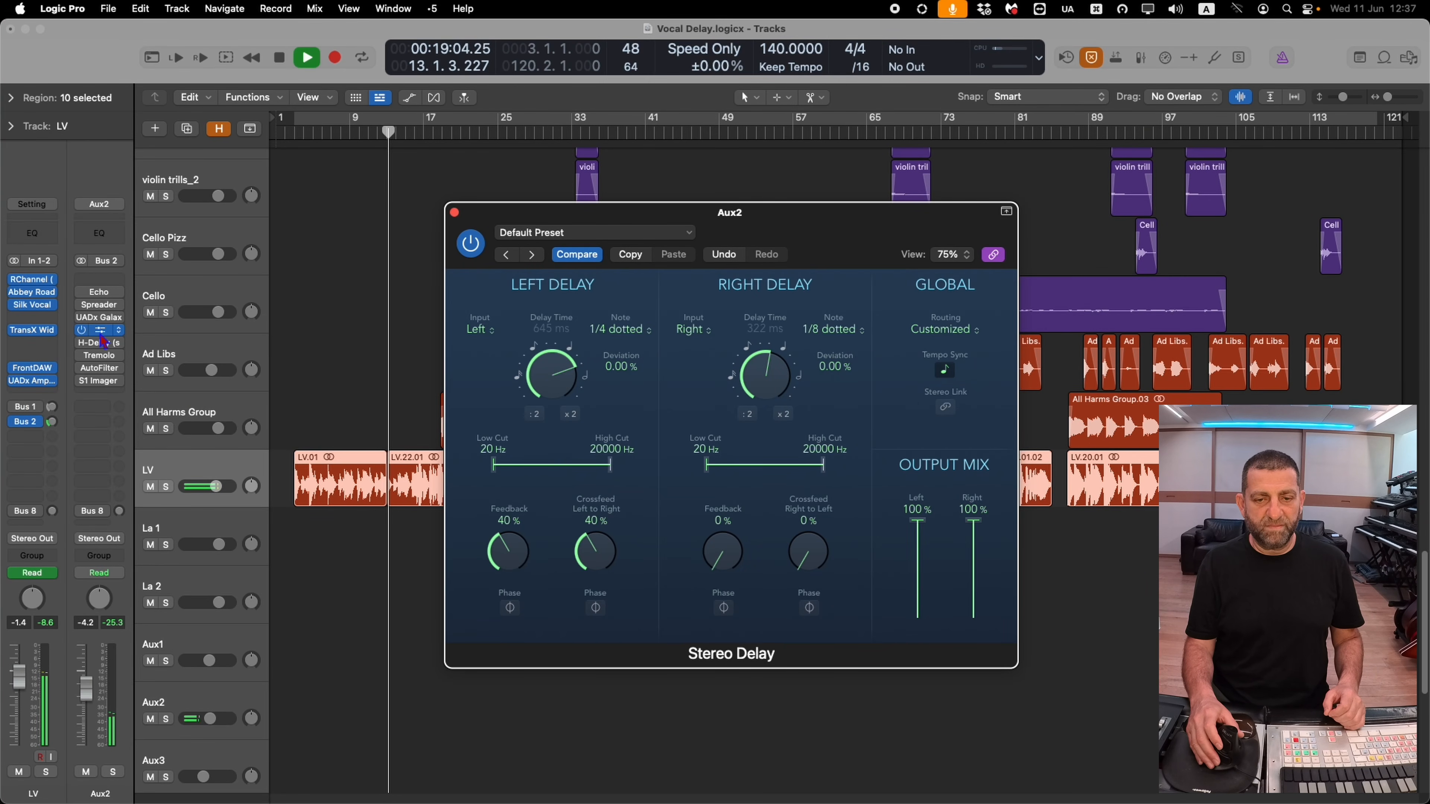
key(space)
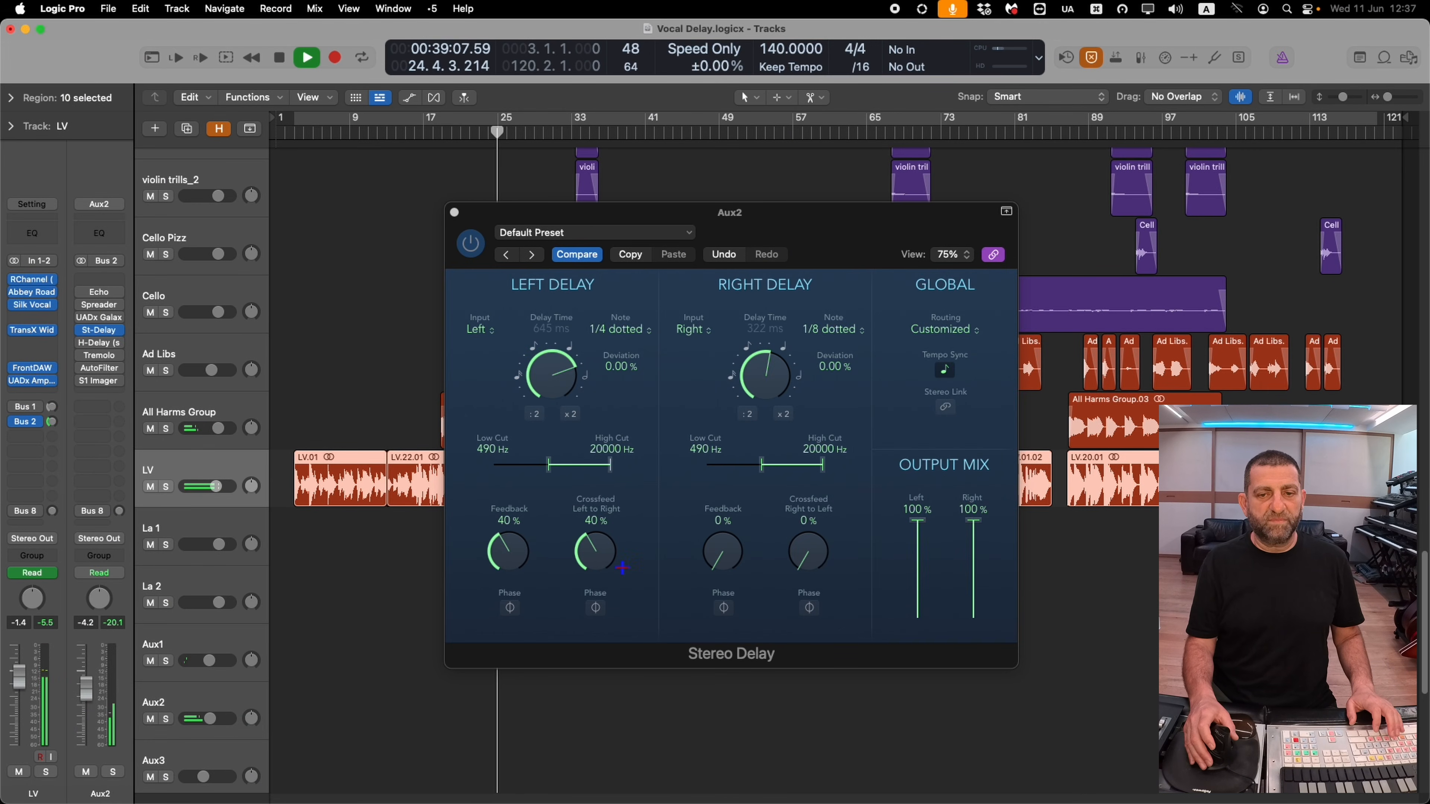
key(space)
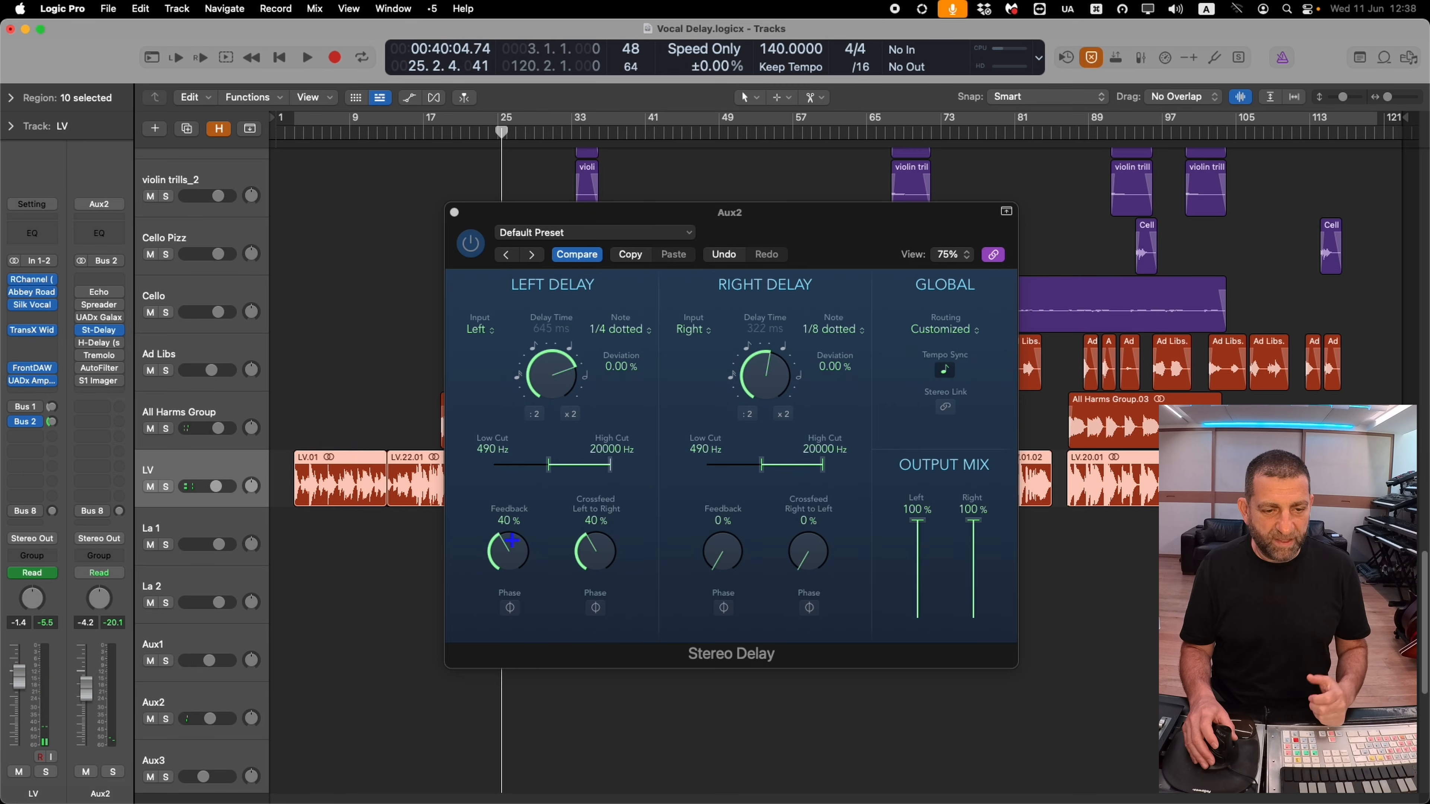
- Set left feedback to 14%, the right note to 1/4 dotted and the deviations to +1.67% left and -1.67% right, and play from the start
drag(508, 551, 508, 598)
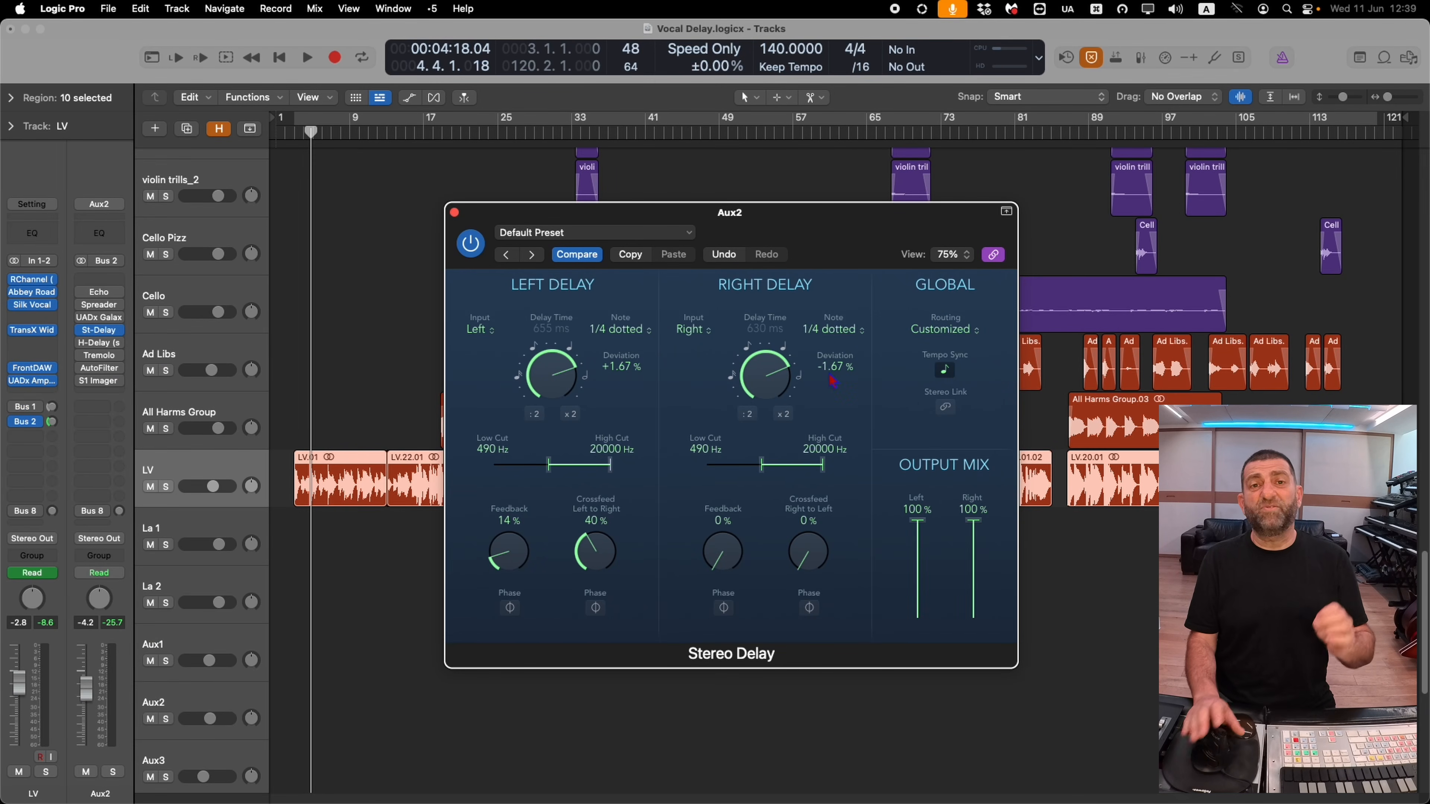
key(Return)
key(space)
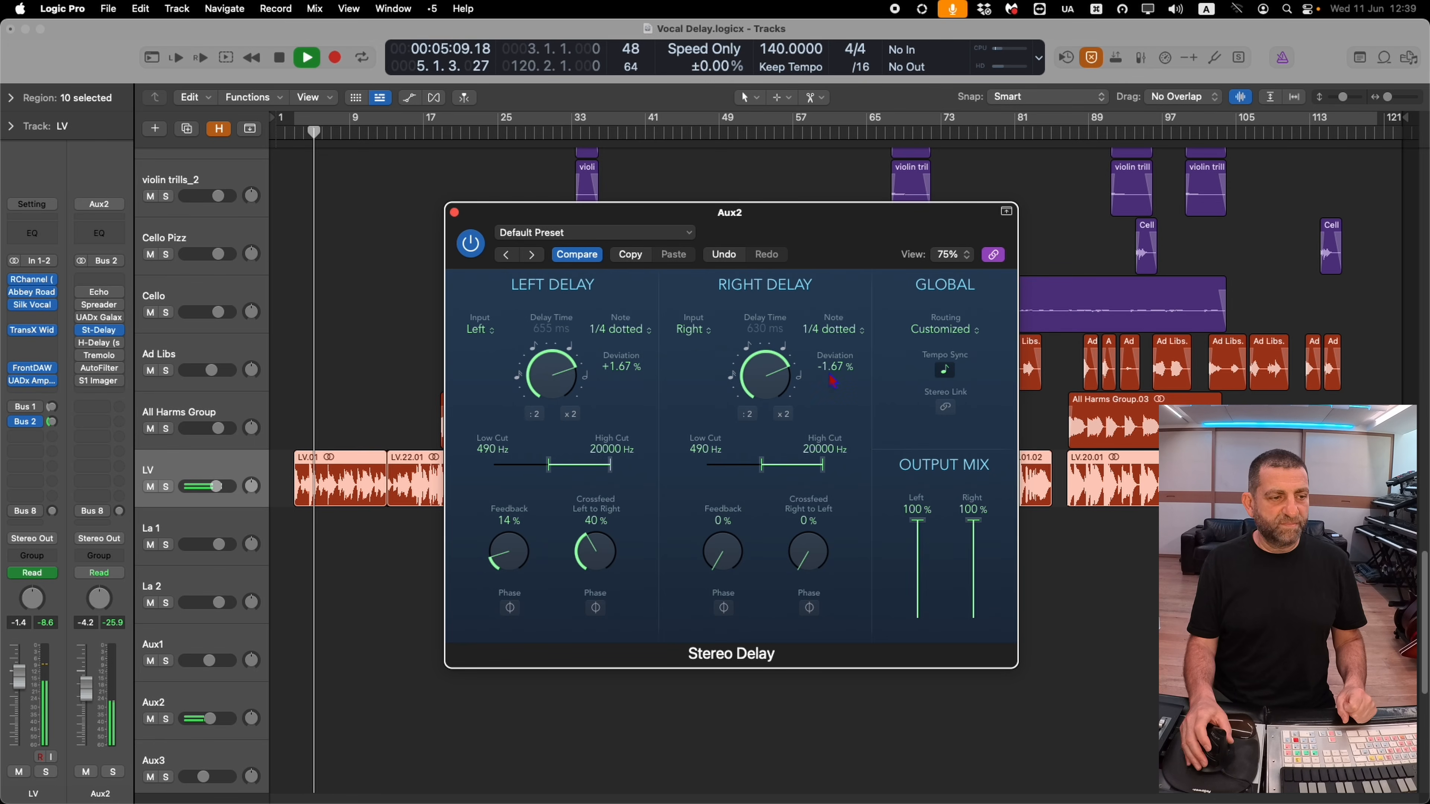
- Open the S1 Imager on Aux2 and narrow its width to mono with the channel soloed
click(97, 385)
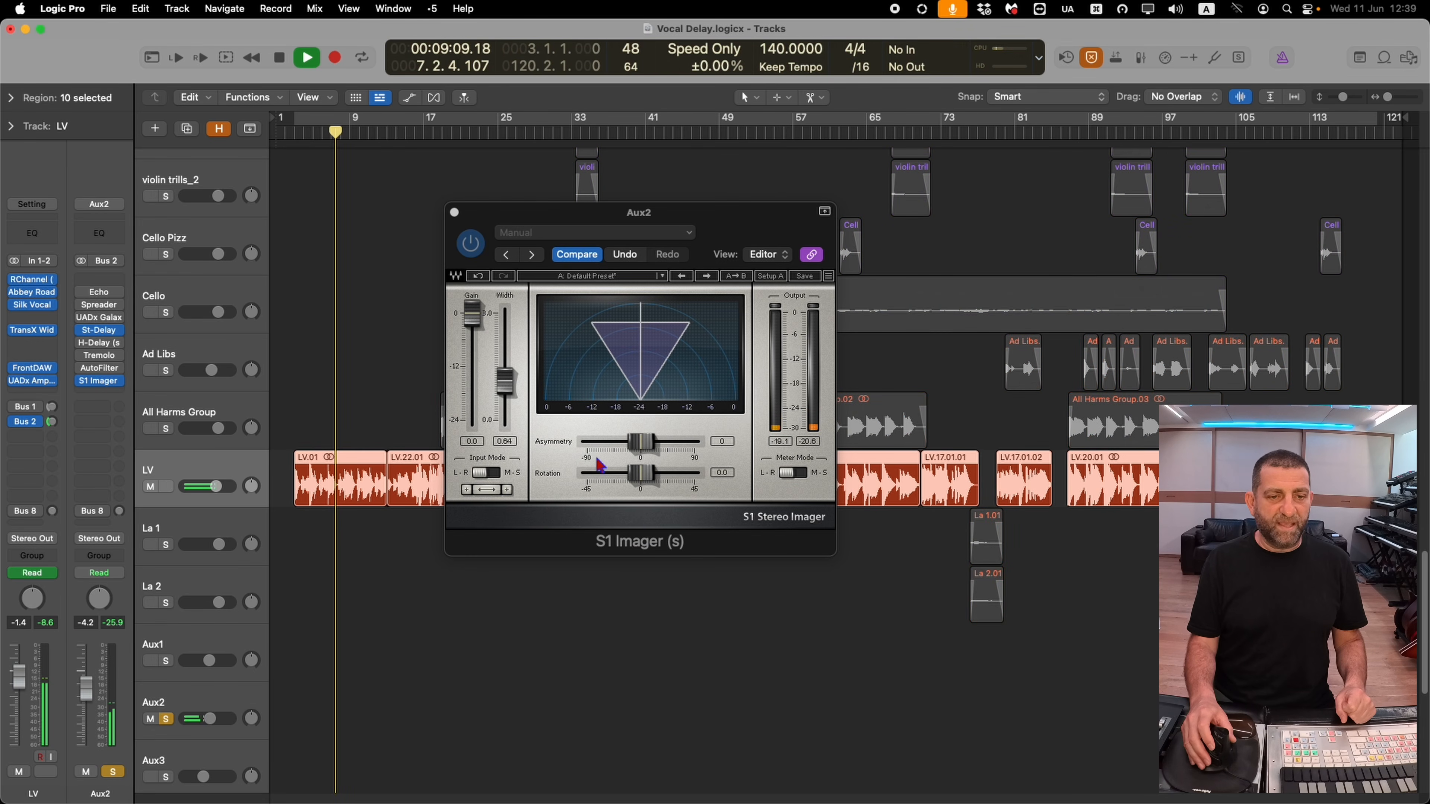
drag(505, 382, 504, 420)
key(s)
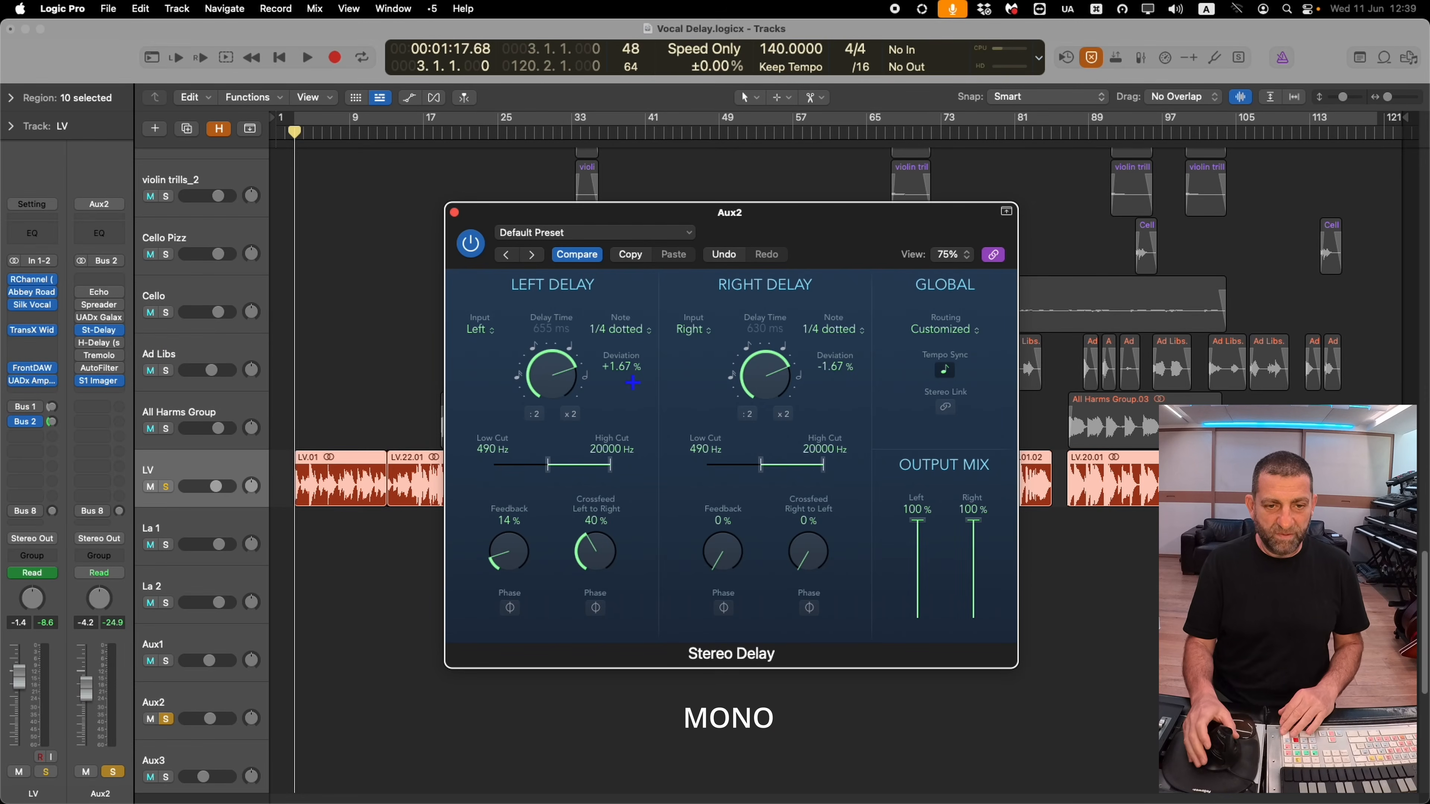
- Audition the mono delay with Stereo Delay deviations of +2.33% left and -2.67% right, and unsolo Aux2
key(space)
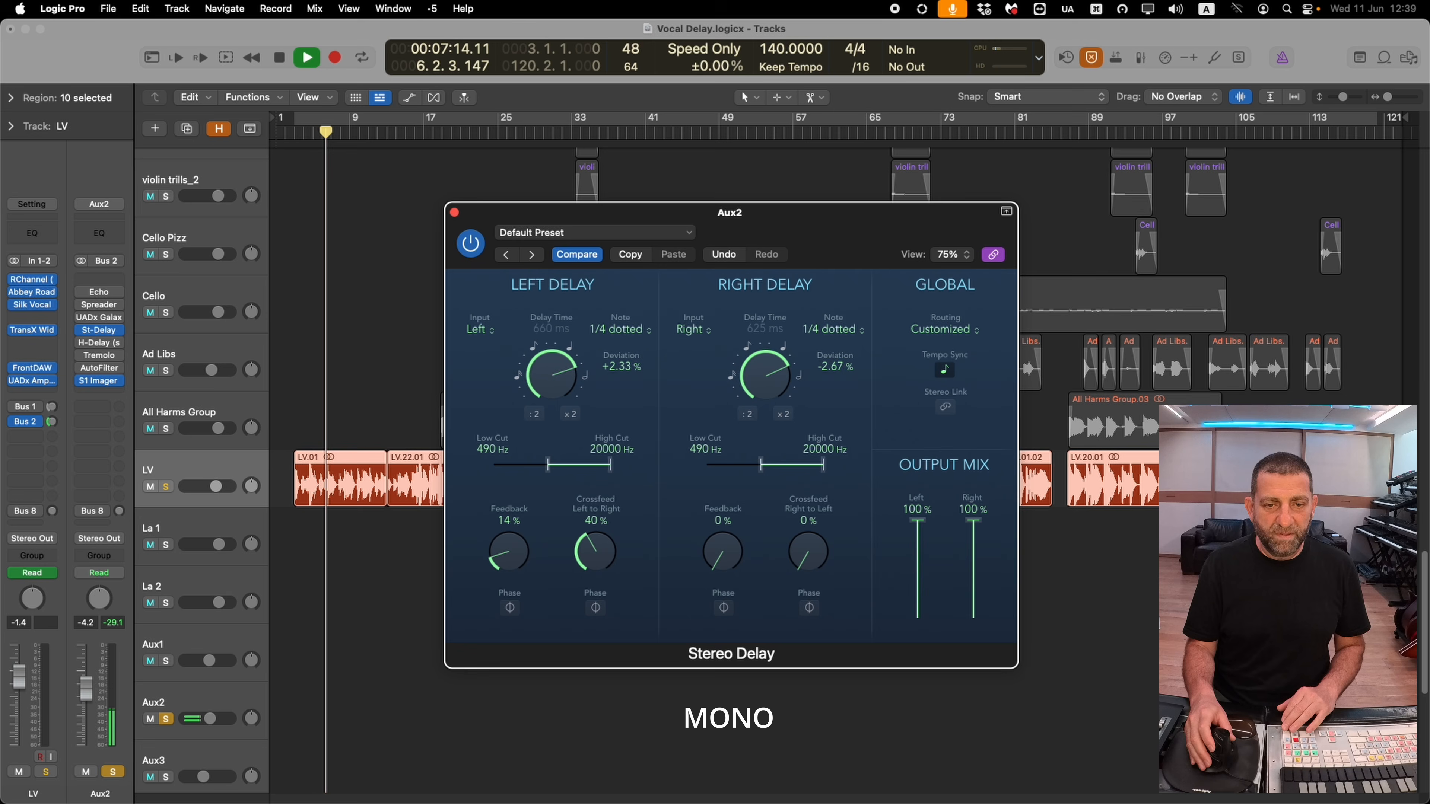
key(s)
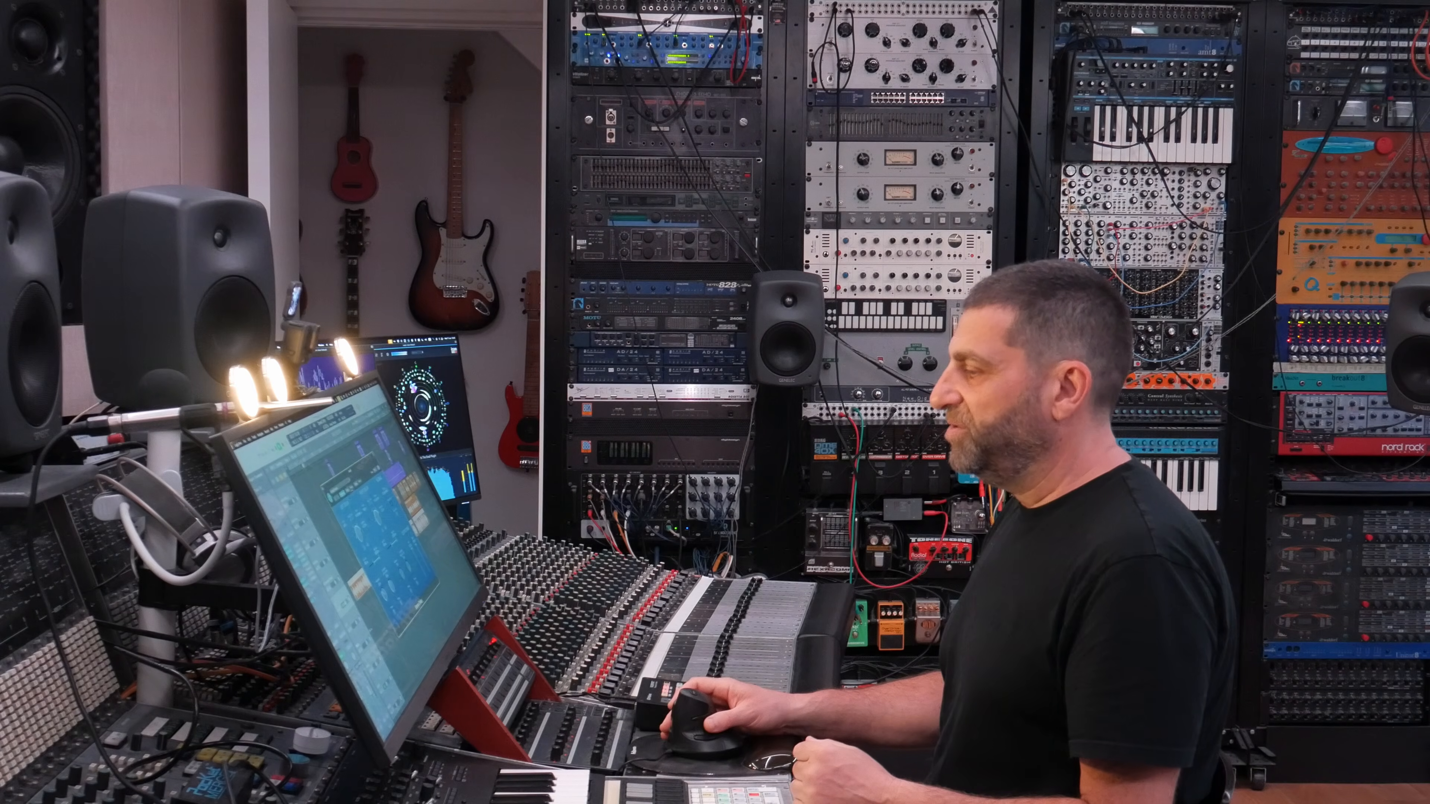
- Set the Stereo Delay's left feedback to 34%, both low cuts to 20 Hz and both deviations to 0%, and play the mix
drag(513, 570, 520, 524)
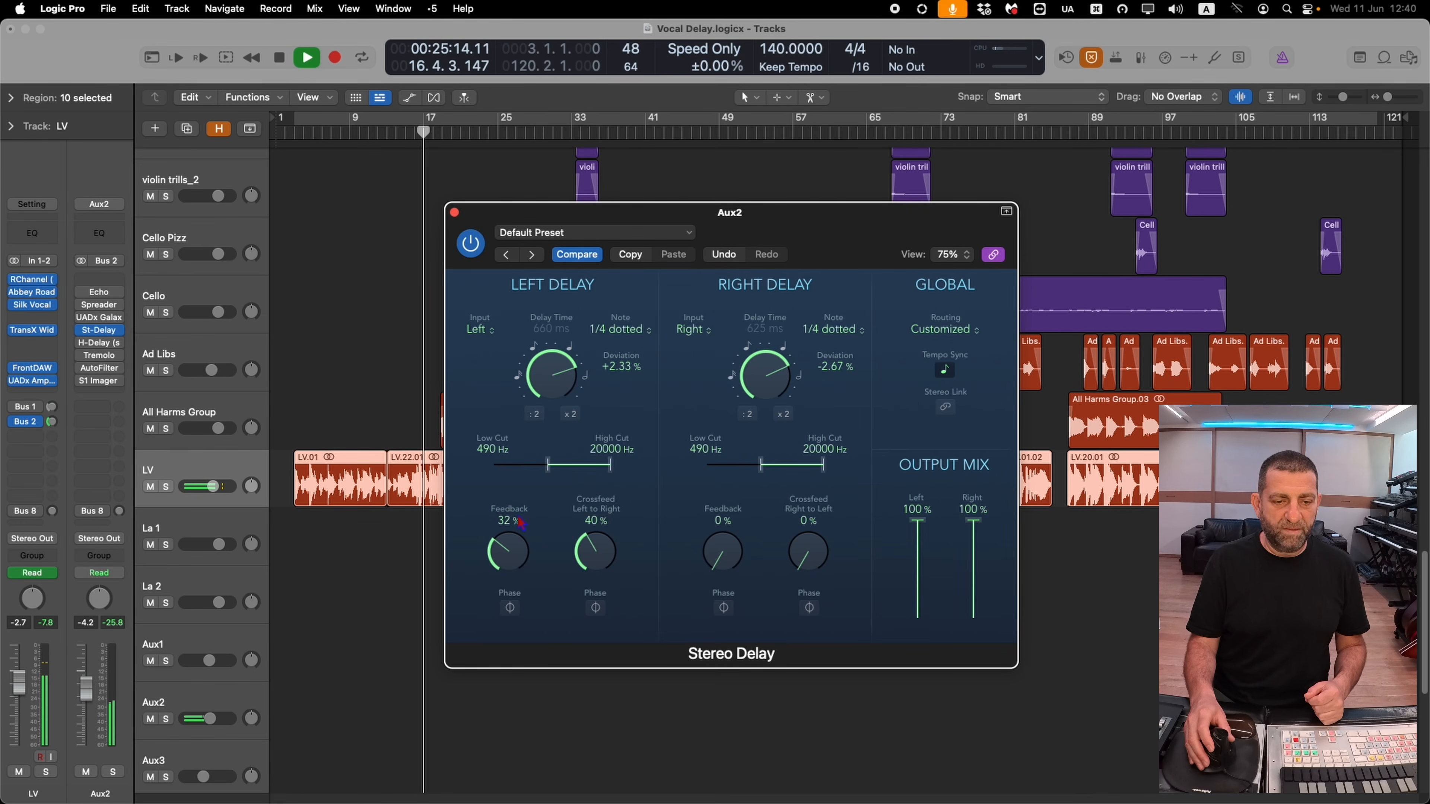
drag(521, 523, 521, 520)
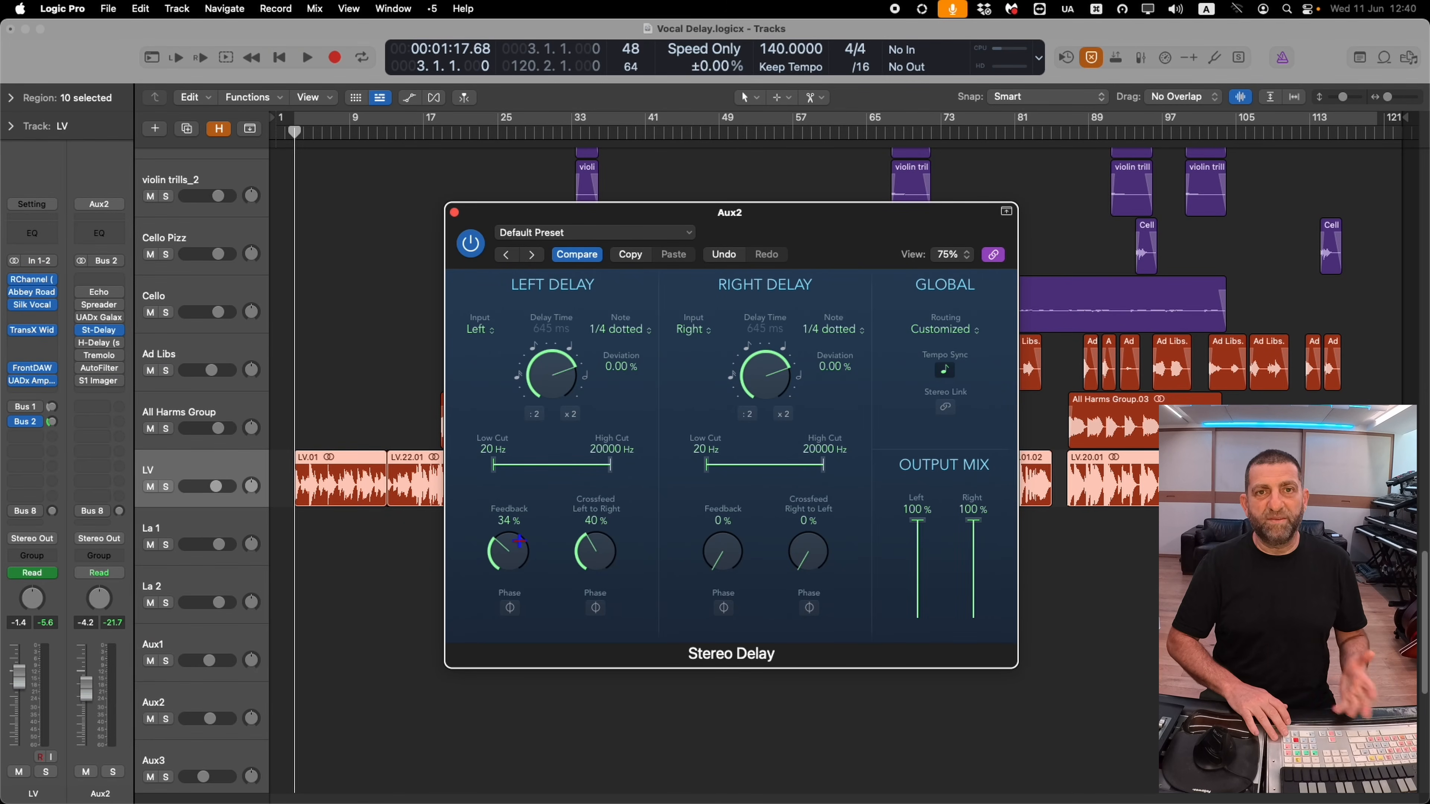
key(space)
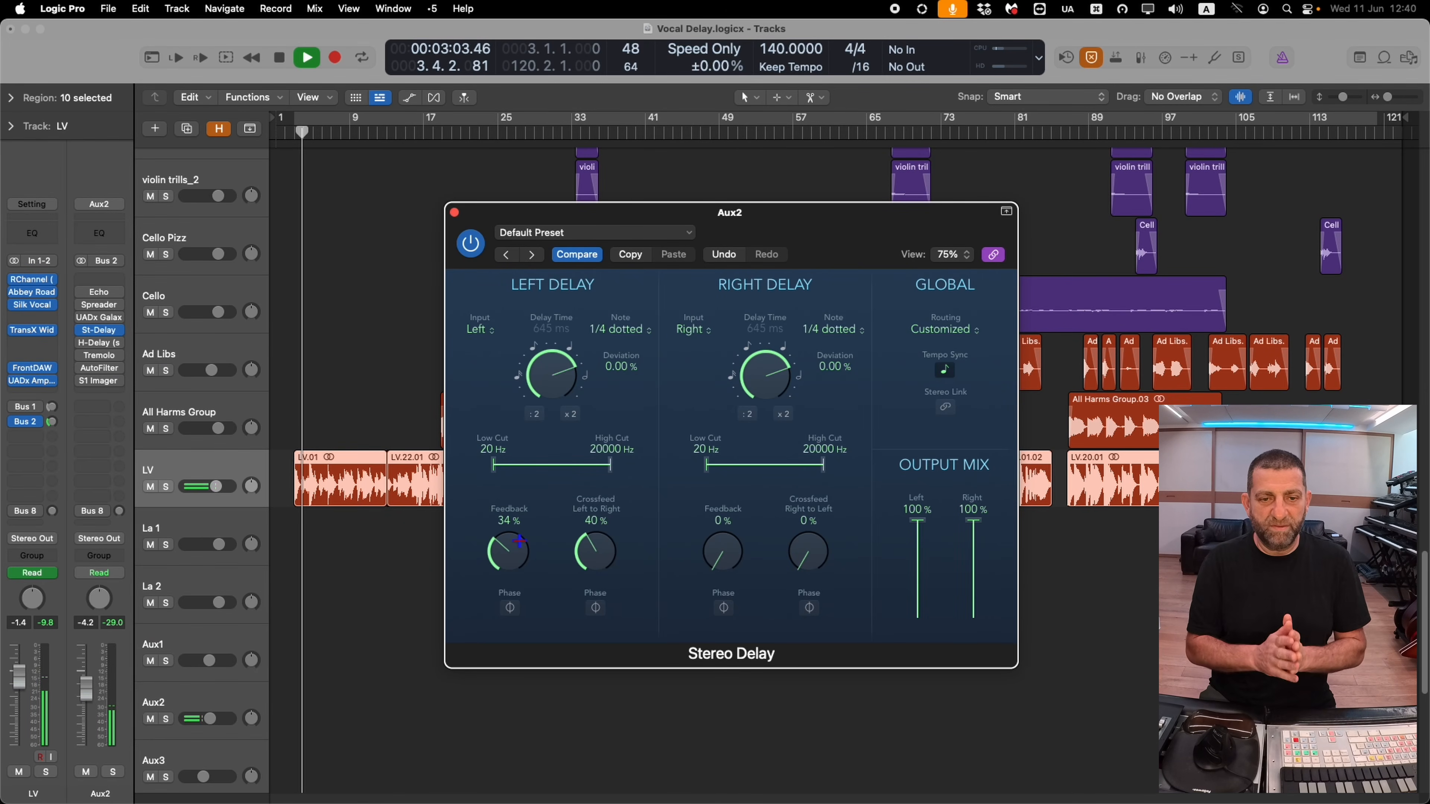